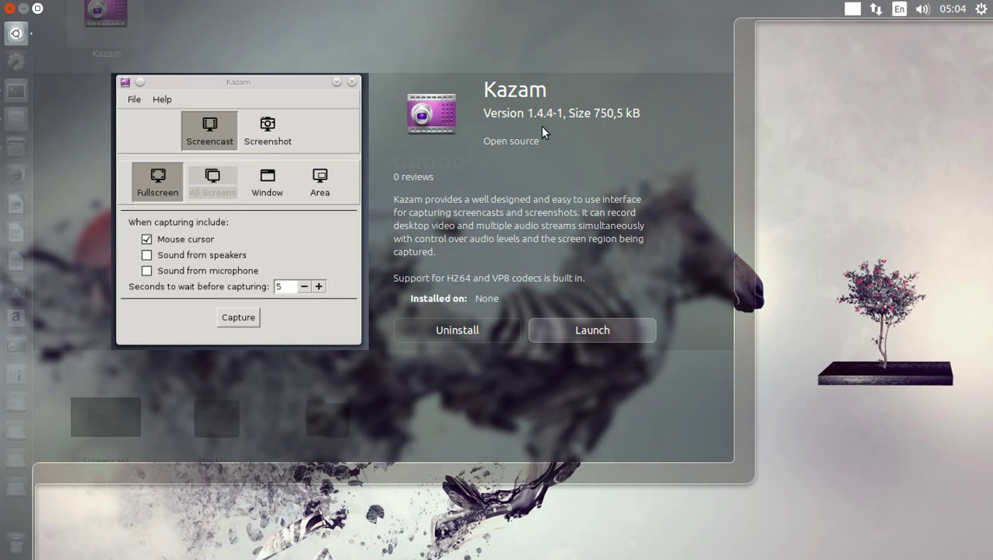
Launch Kazam, reposition its window and view the program's About information
click(561, 331)
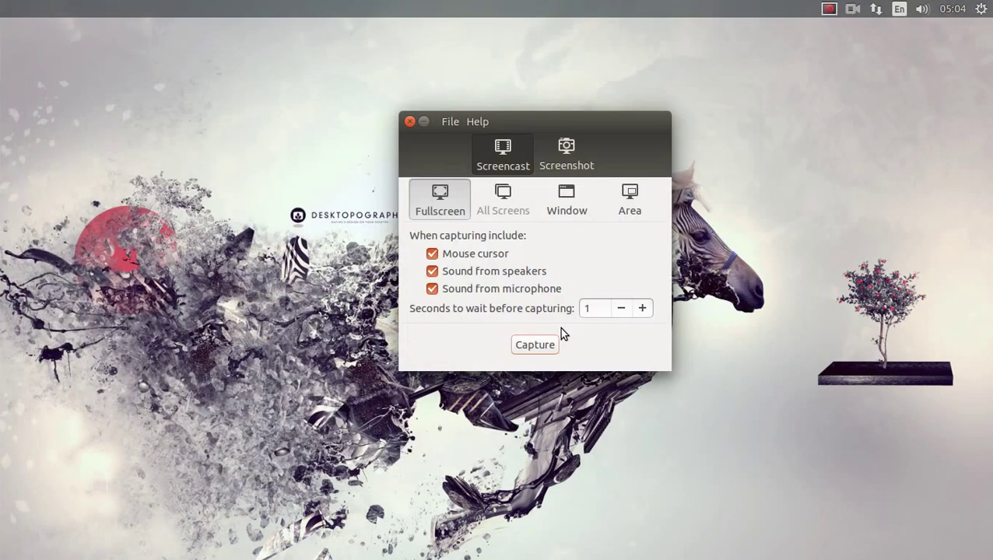
drag(543, 126, 427, 121)
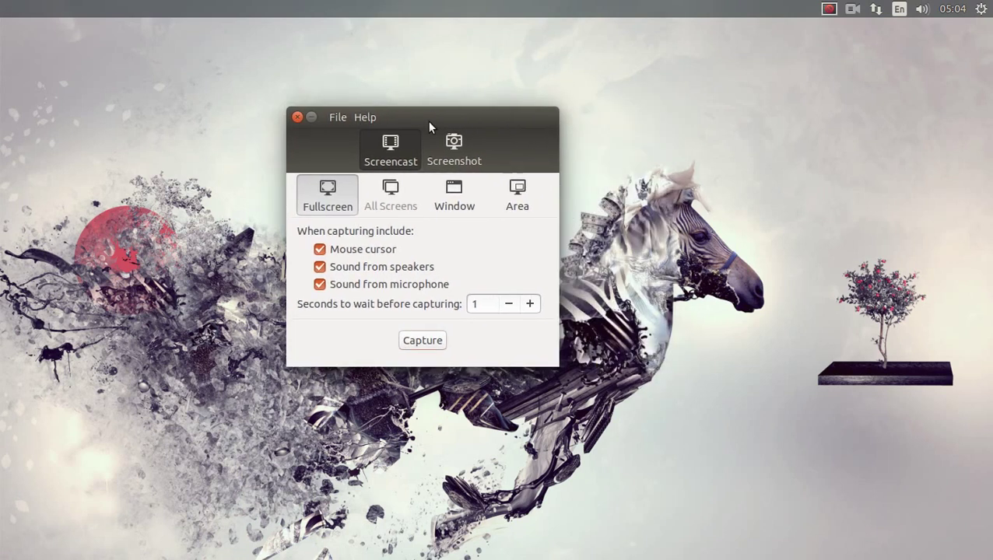
click(366, 117)
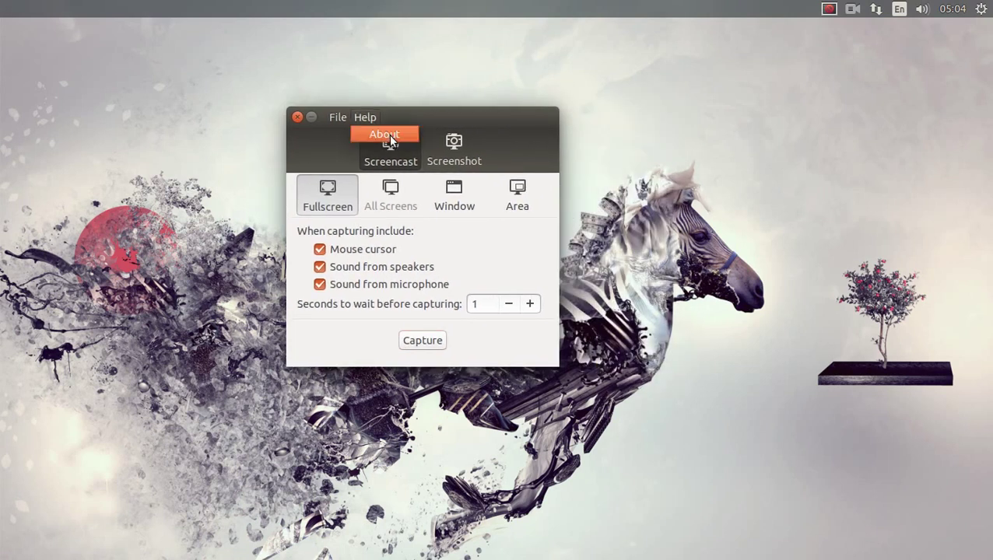
click(382, 134)
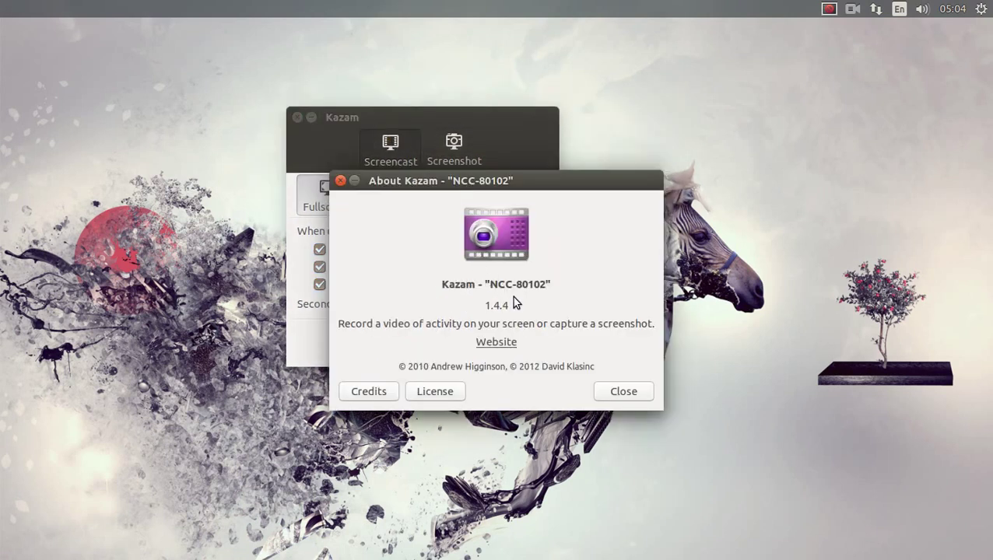
click(612, 394)
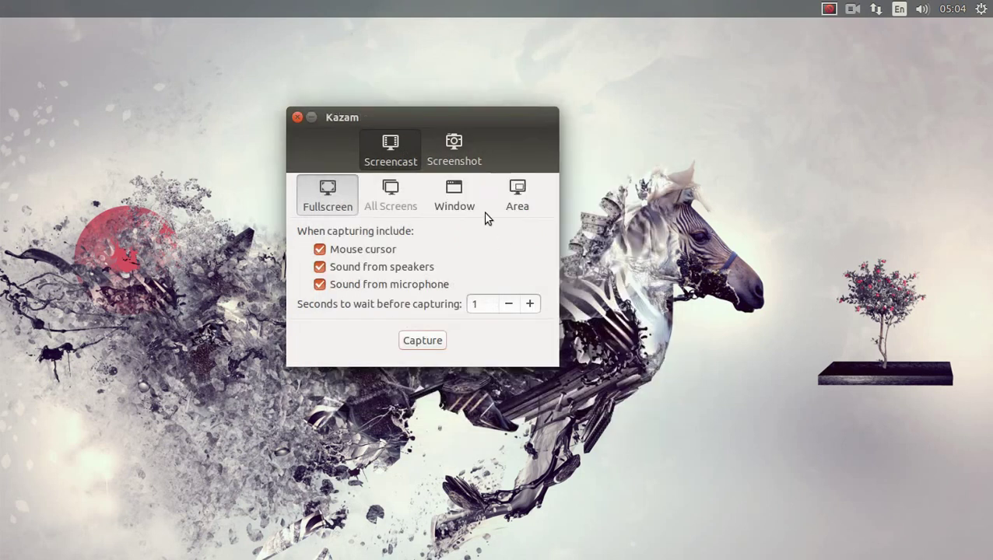
Open the Kazam preferences and toggle the countdown splash off and back on
click(341, 117)
mouse_move(365, 117)
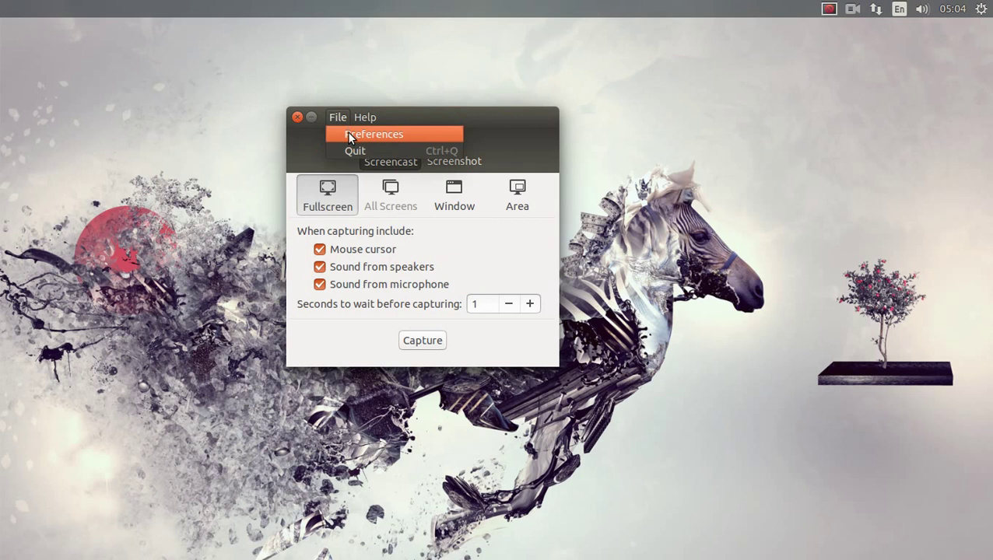
click(348, 131)
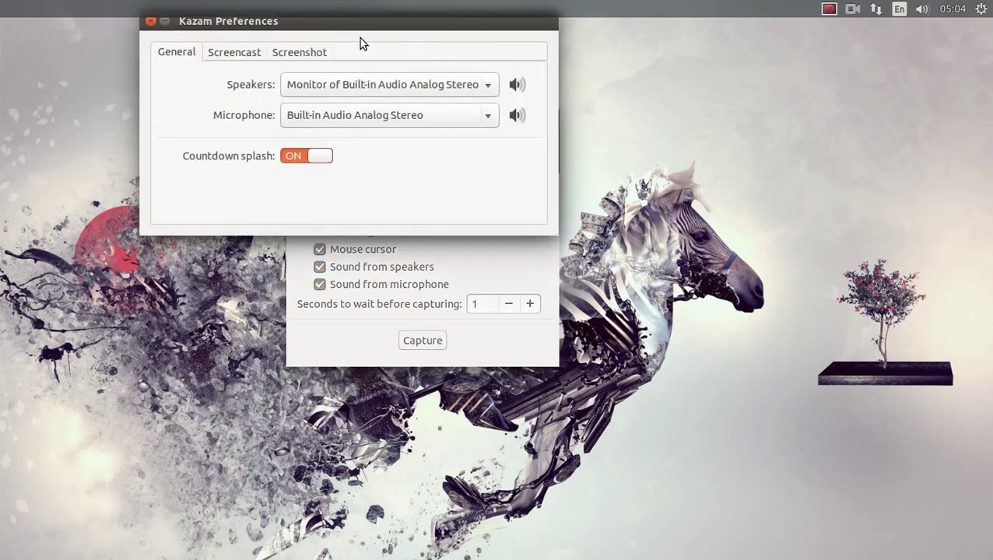
drag(360, 39, 552, 188)
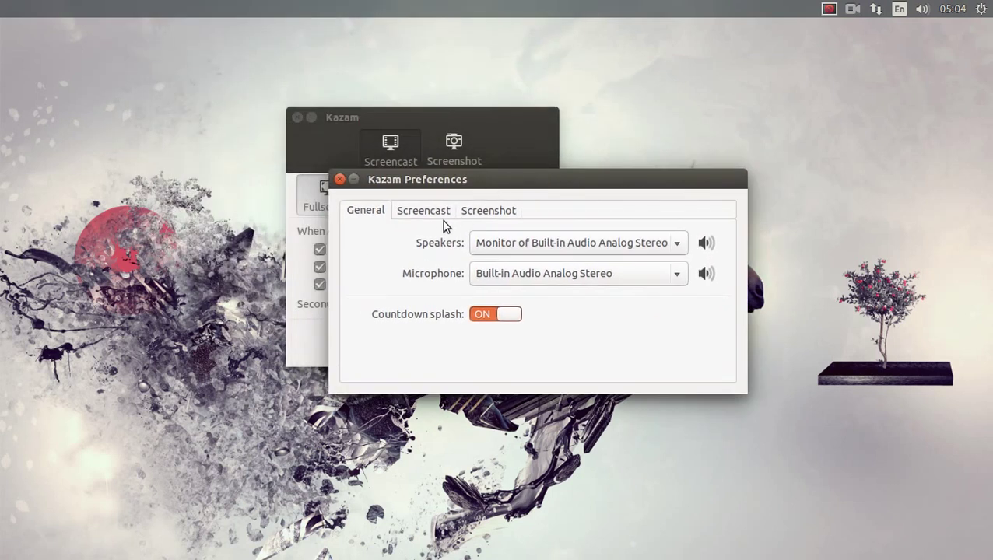
click(485, 319)
click(485, 318)
Examine the screencast preferences and the available recording formats, keeping H264 (MP4)
click(436, 214)
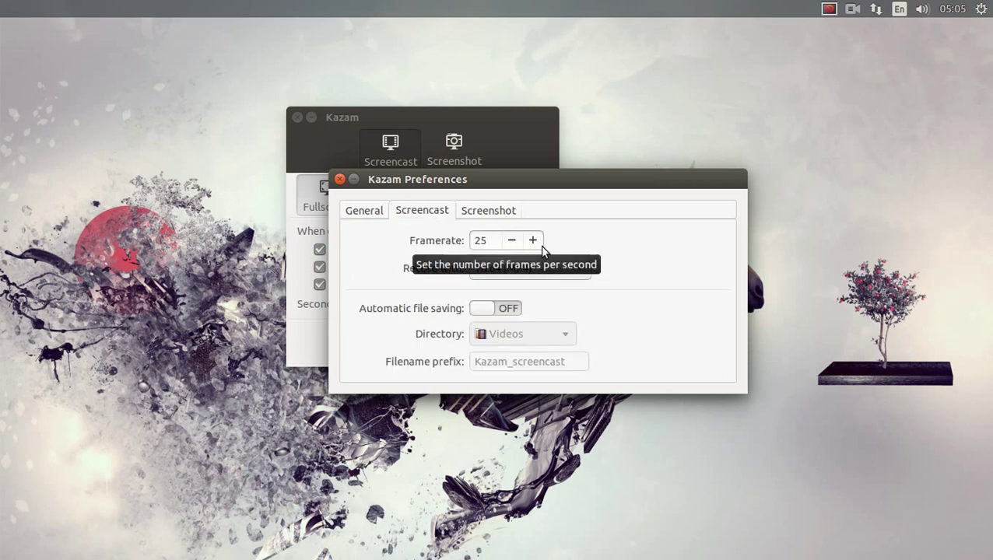
click(585, 270)
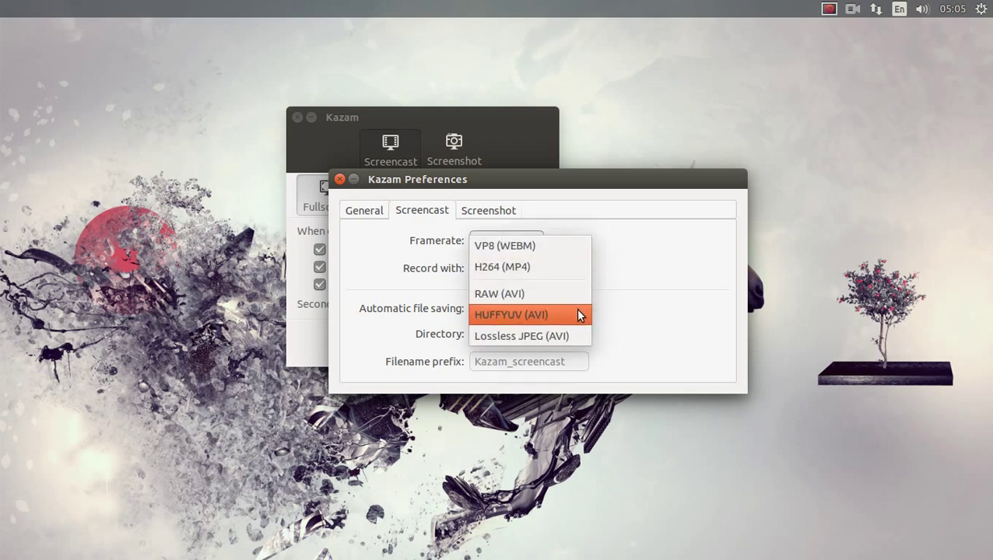
click(570, 269)
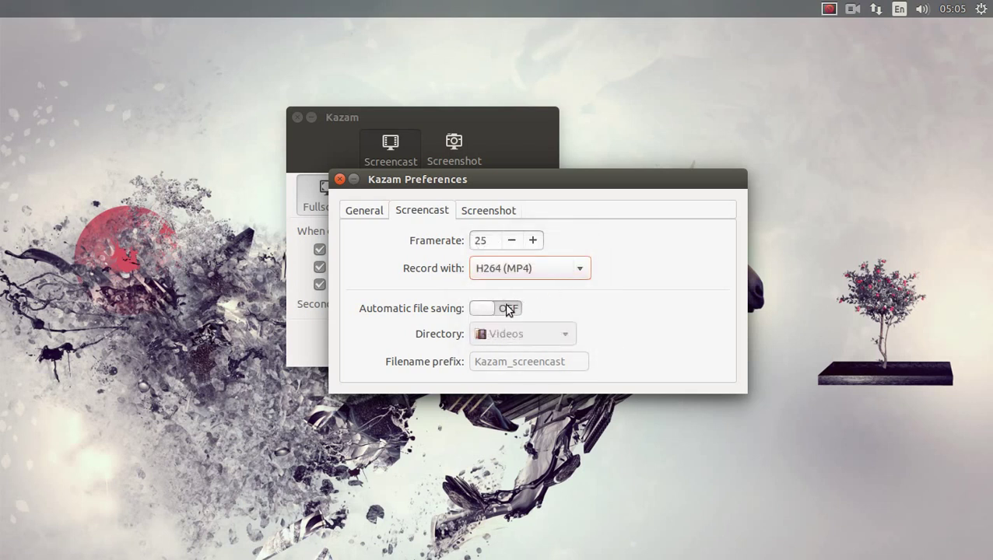
Examine the screenshot preferences, keep Canon 7D as the shutter type, and close the preferences
click(487, 211)
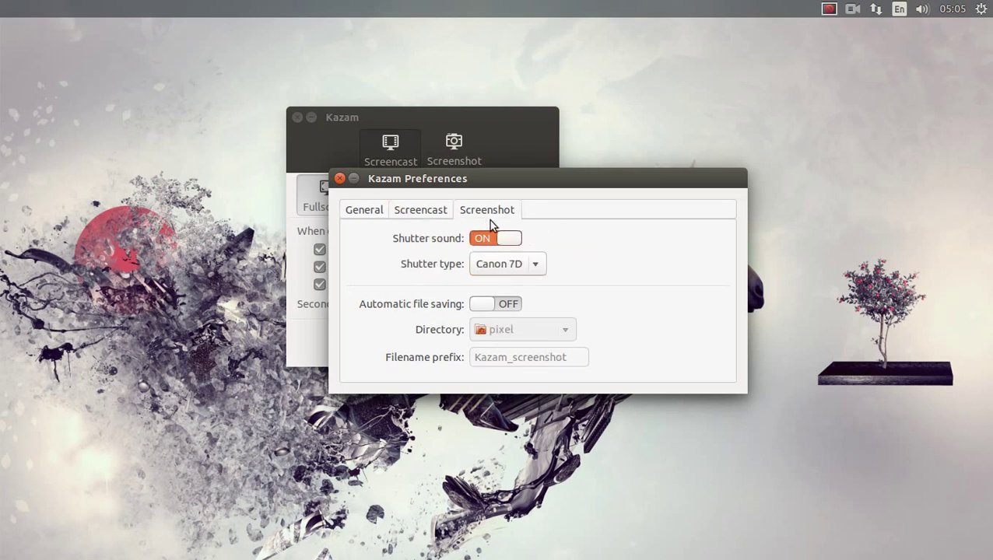
click(541, 270)
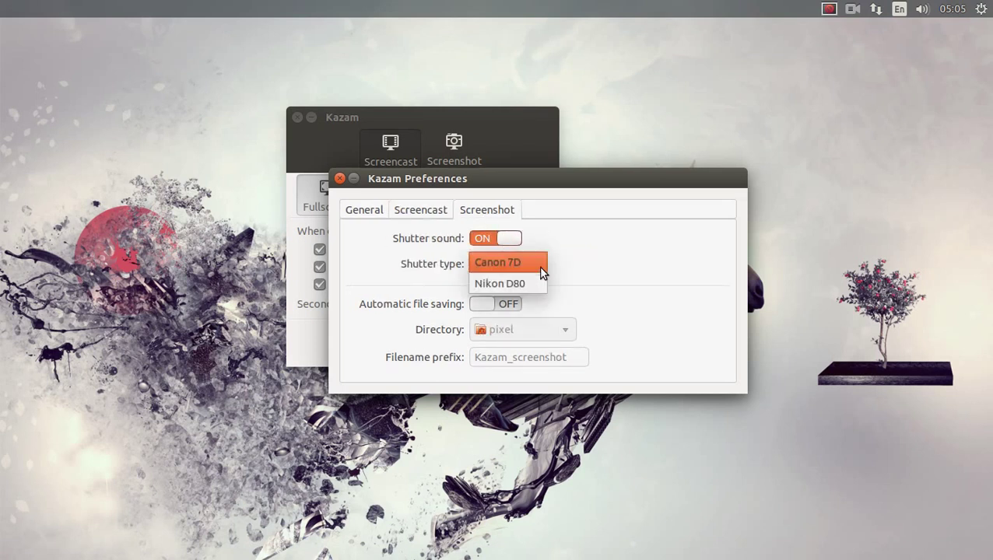
click(542, 269)
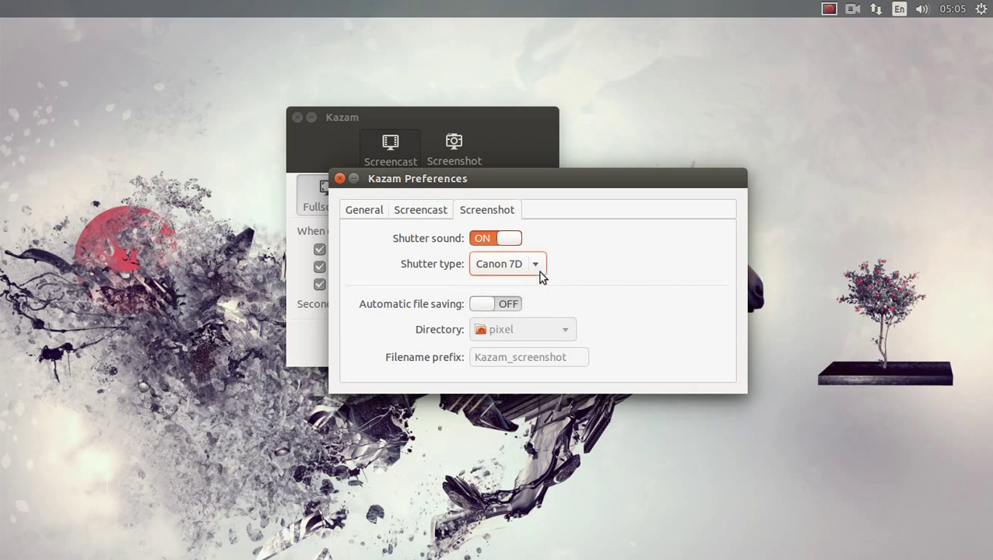
click(340, 178)
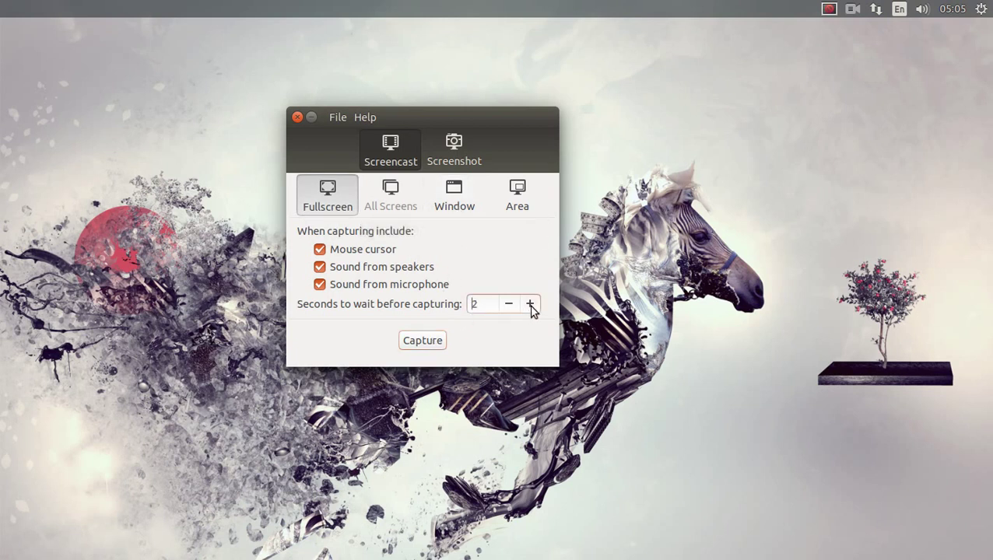
Start a fullscreen screencast with a 2-second delay and briefly show the SimpleScreenRecorder window while it records
click(436, 340)
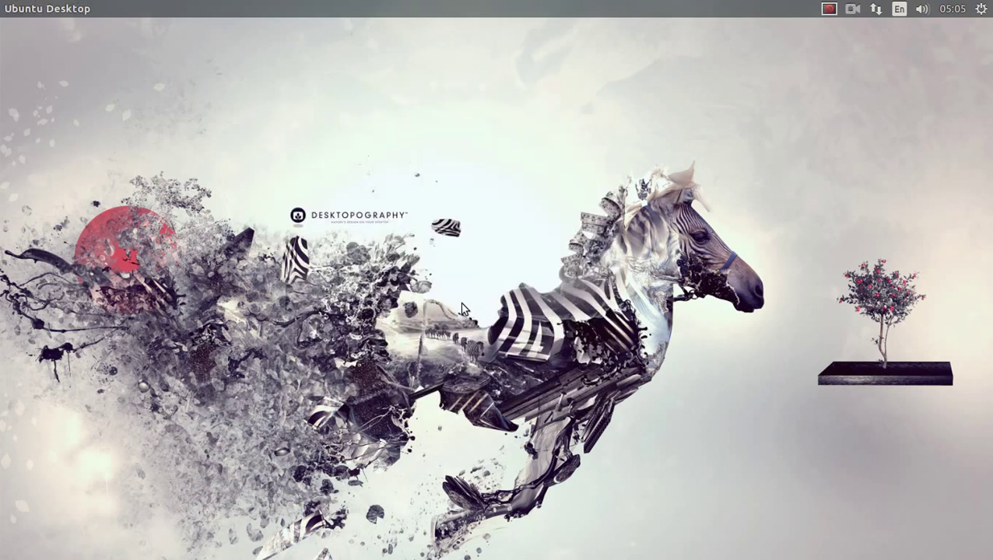
mouse_move(2, 156)
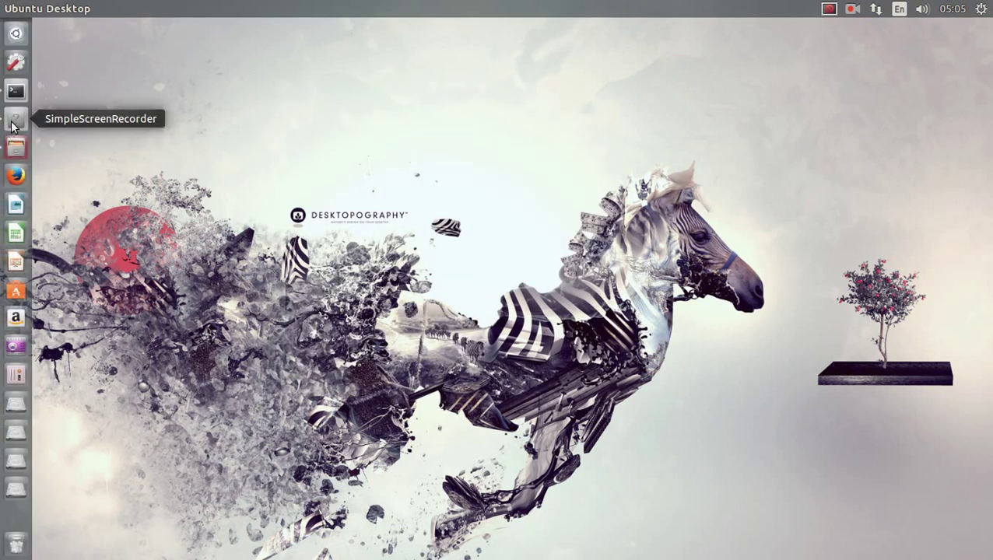
click(14, 122)
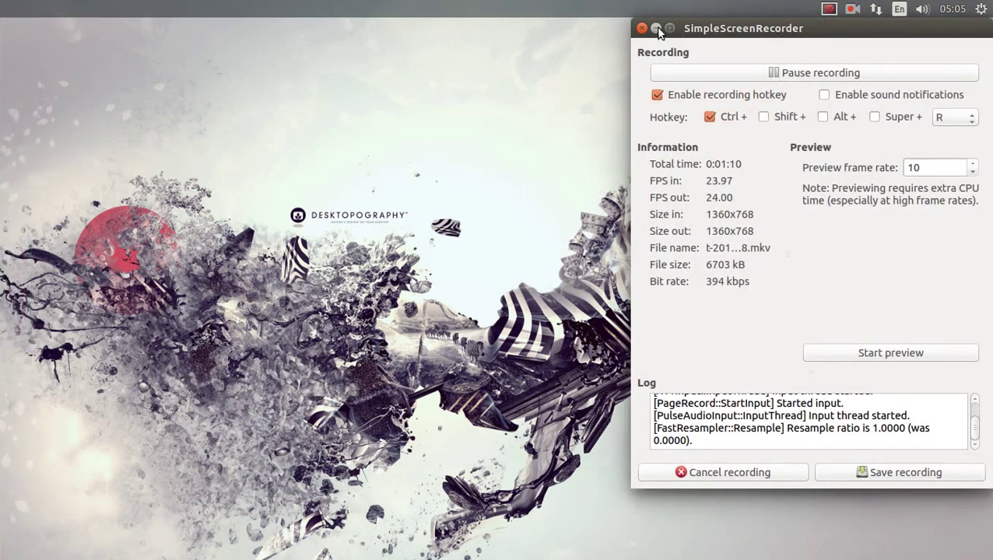
drag(725, 29, 378, 34)
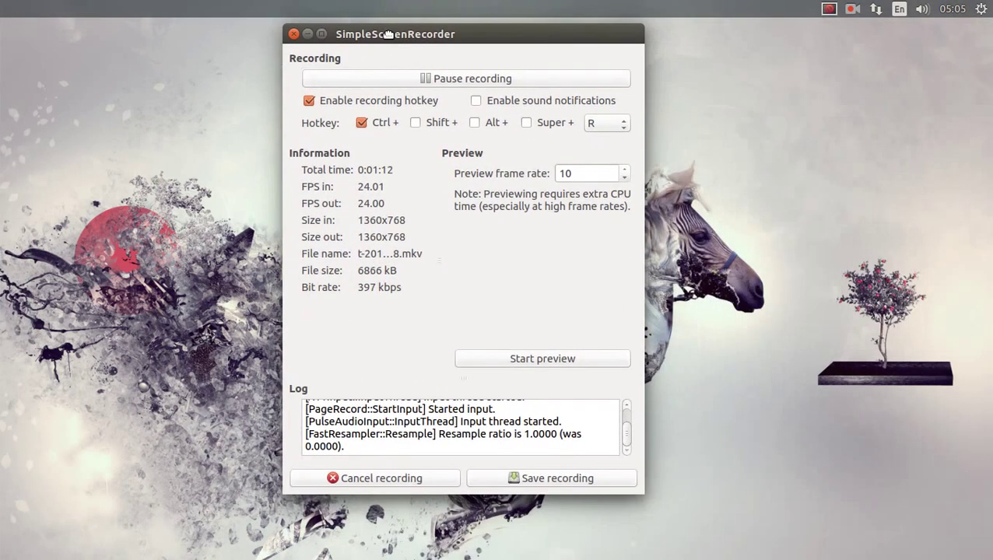
click(308, 34)
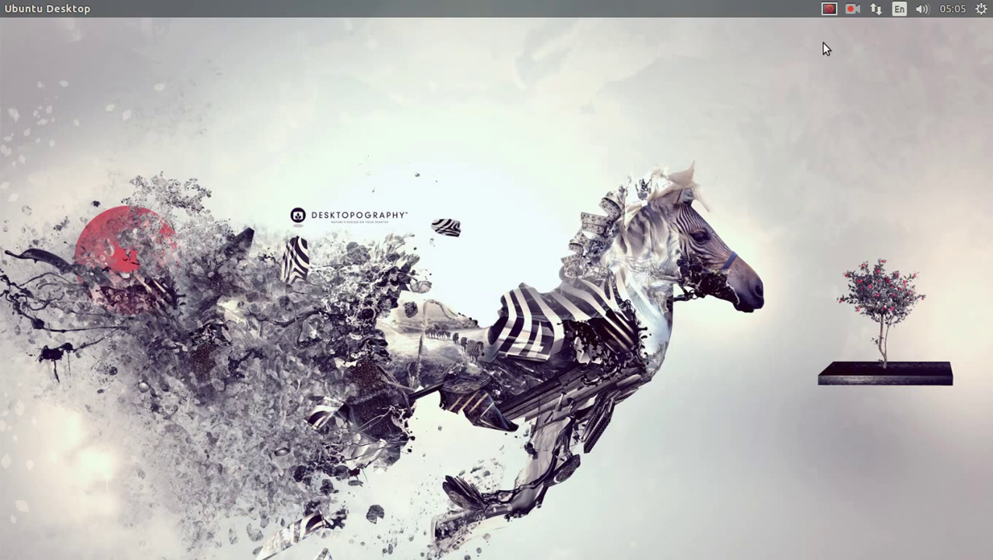
Finish the screencast recording and bring the terminal window to the middle of the desktop
click(851, 11)
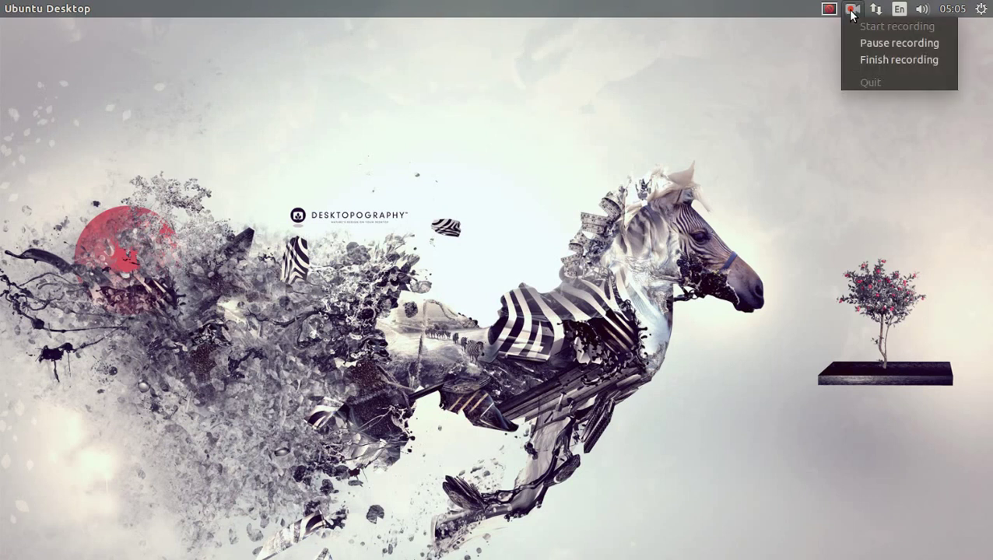
click(913, 60)
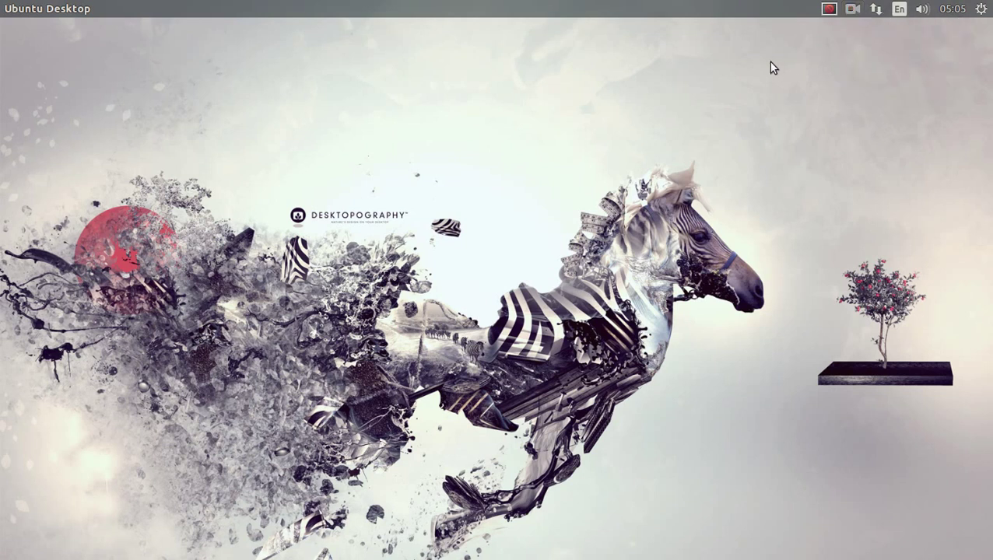
mouse_move(2, 241)
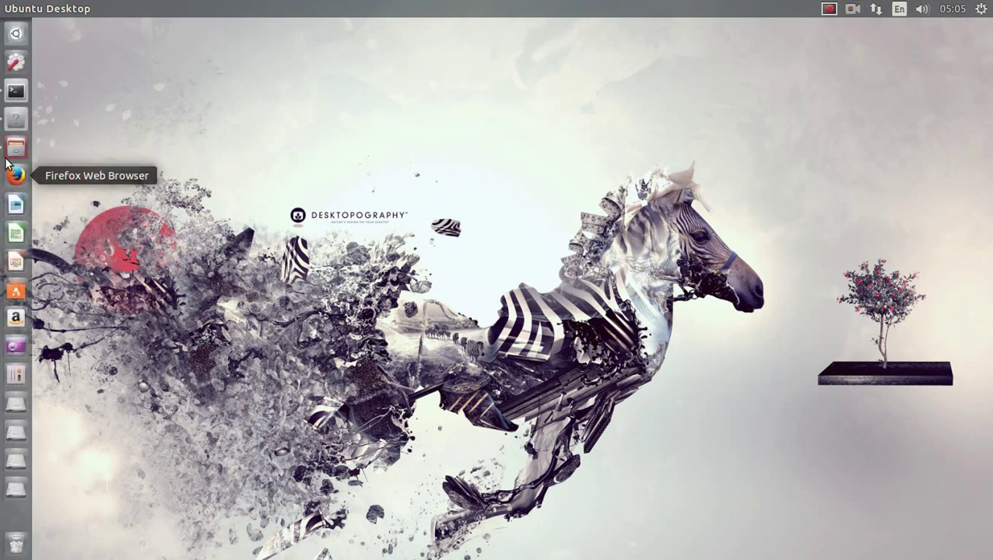
click(15, 91)
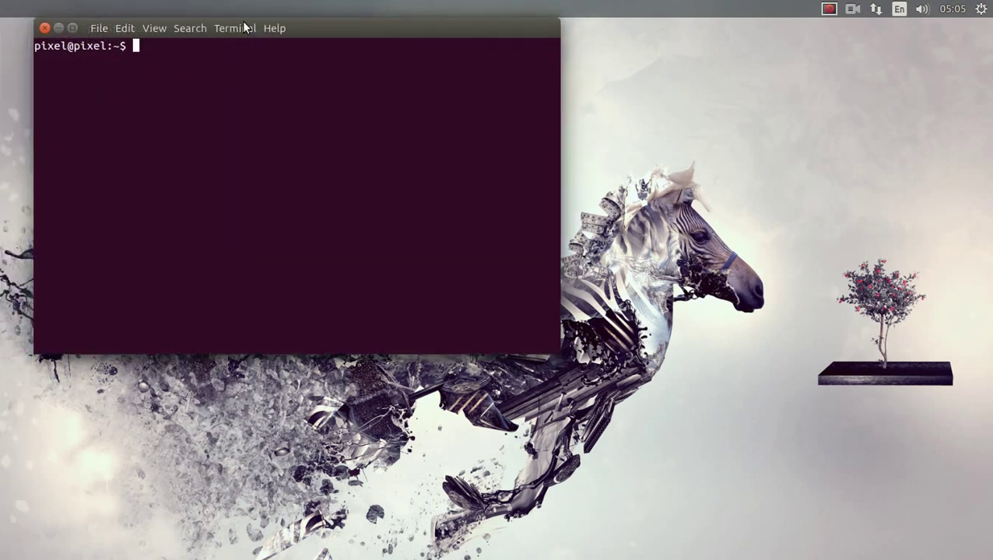
drag(256, 27, 517, 119)
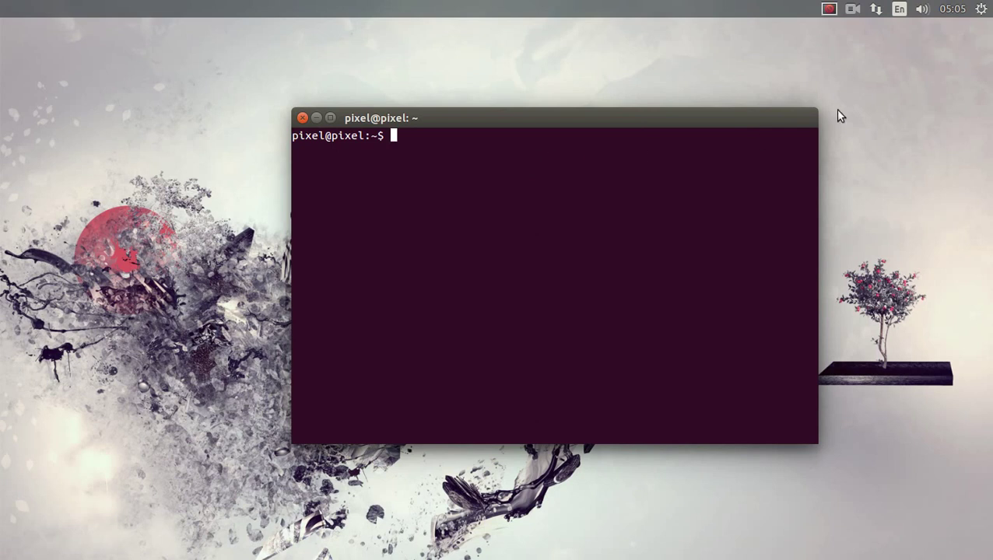
key(super+ctrl+f)
Check which video editors are offered for the finished recording, leaving Save for later as the chosen option
drag(860, 406, 434, 179)
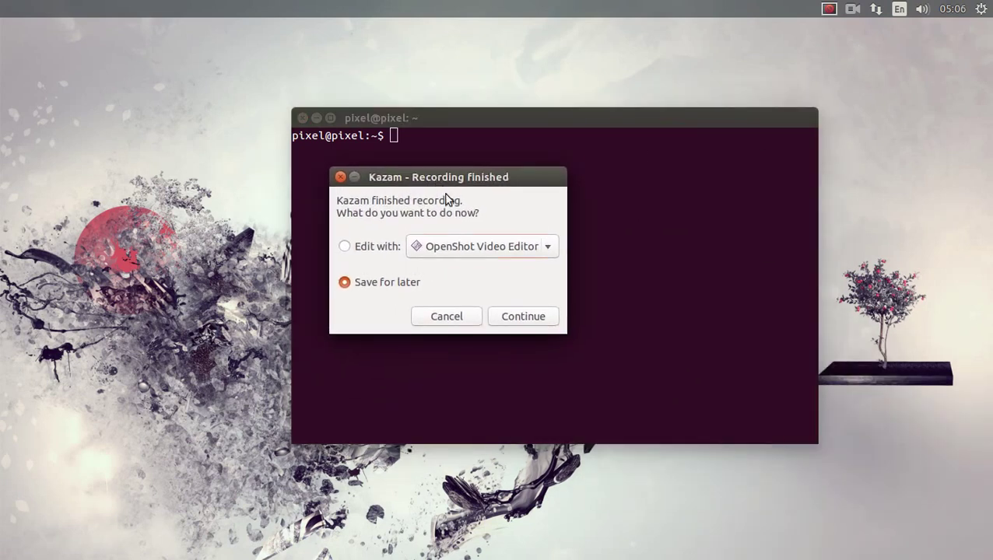
click(384, 249)
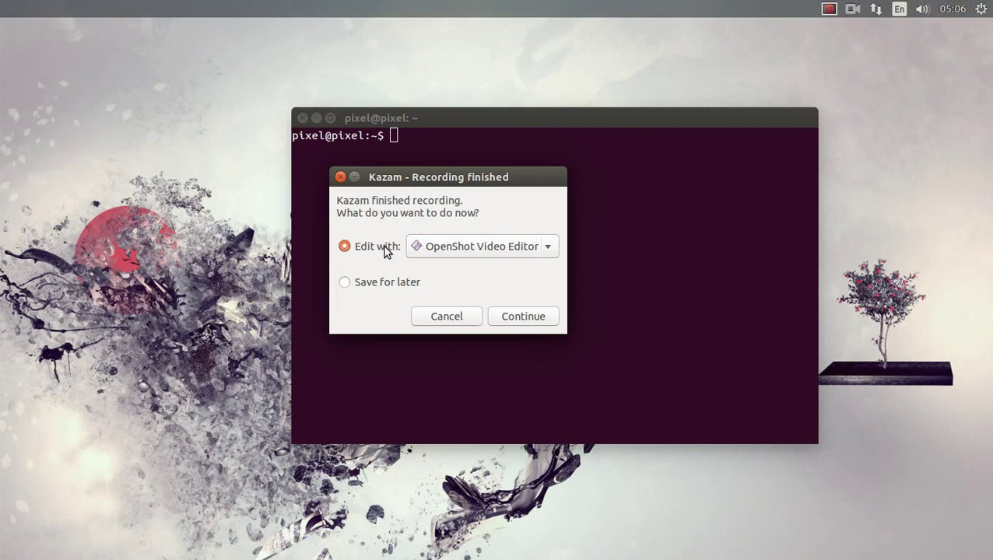
click(543, 247)
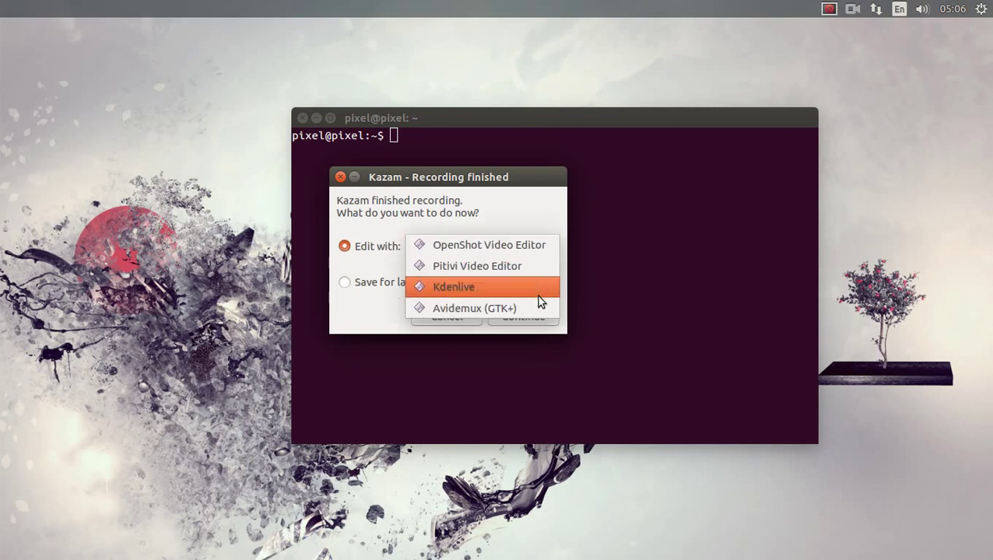
click(533, 244)
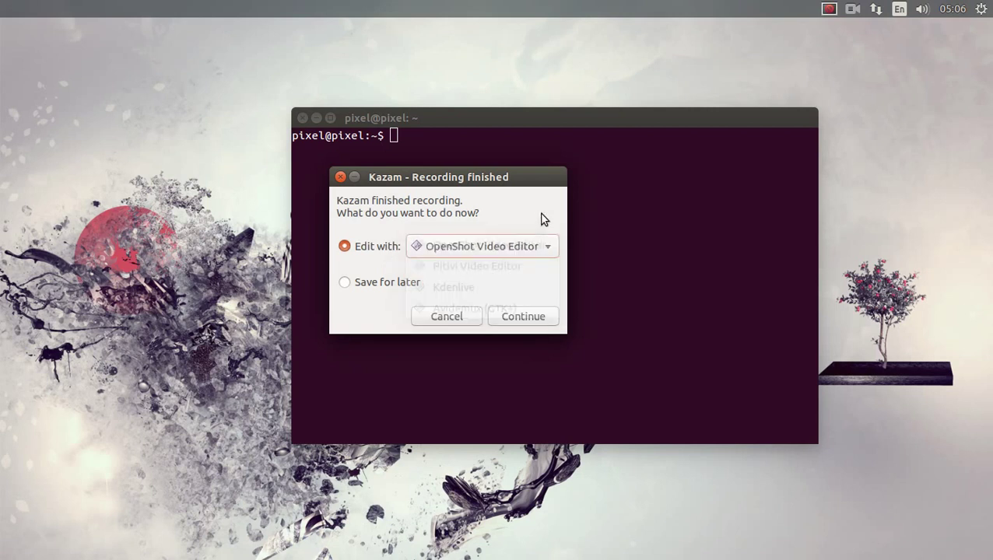
click(405, 285)
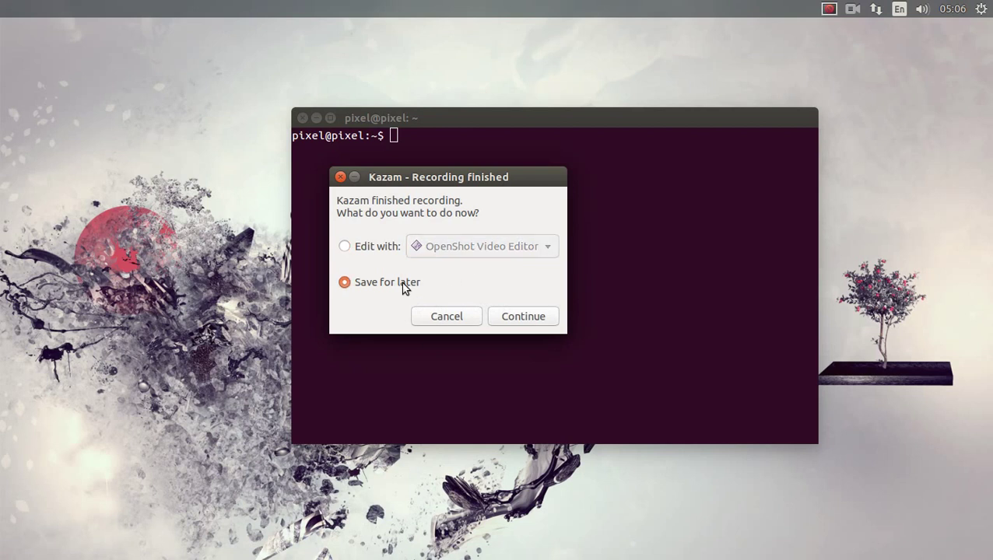
Save the screencast as an MP4 in the Desktop folder and play the saved file
click(507, 317)
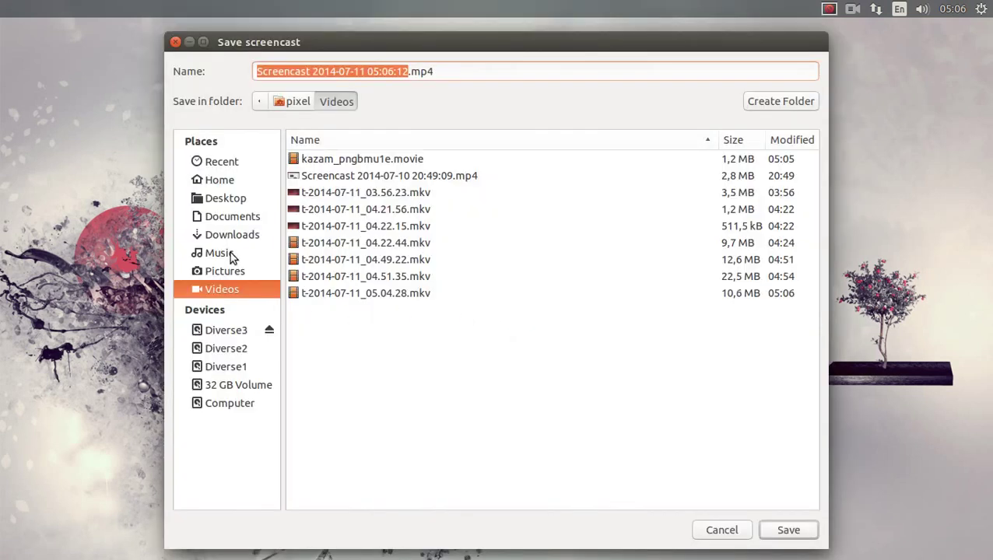
click(233, 200)
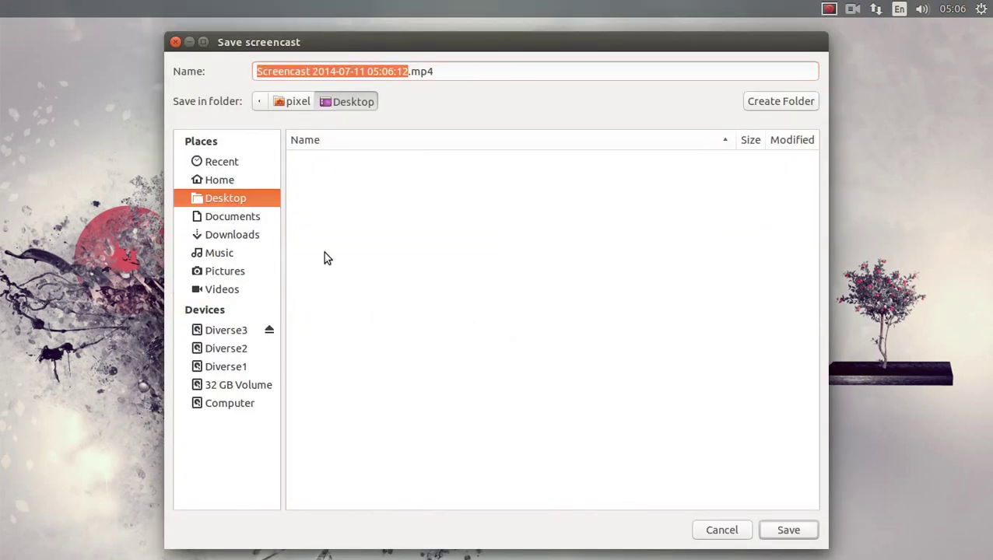
click(774, 530)
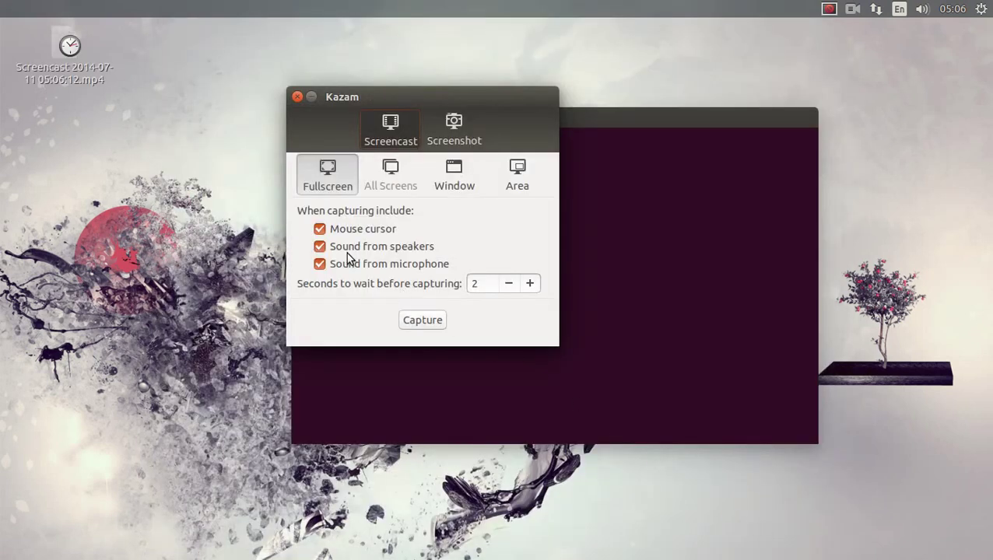
click(68, 46)
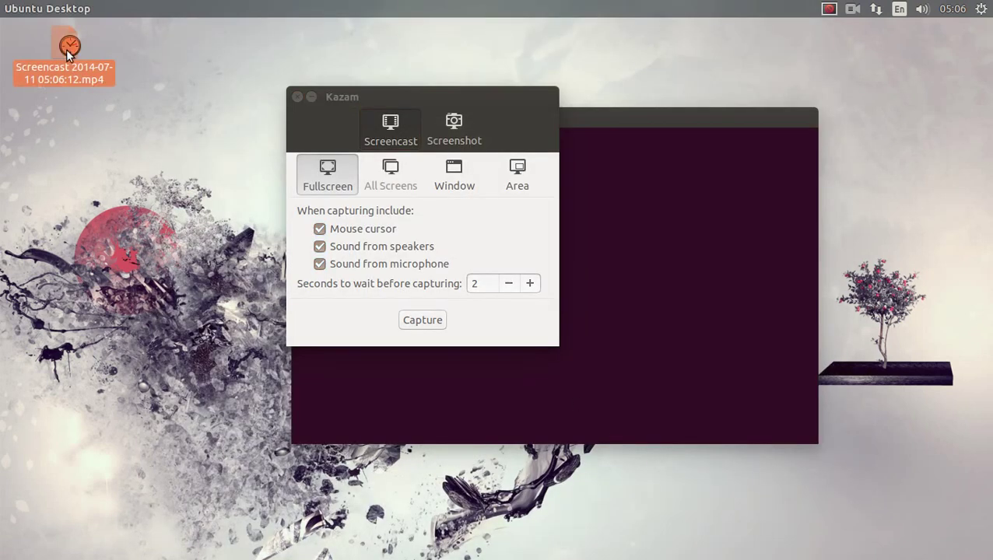
double_click(66, 49)
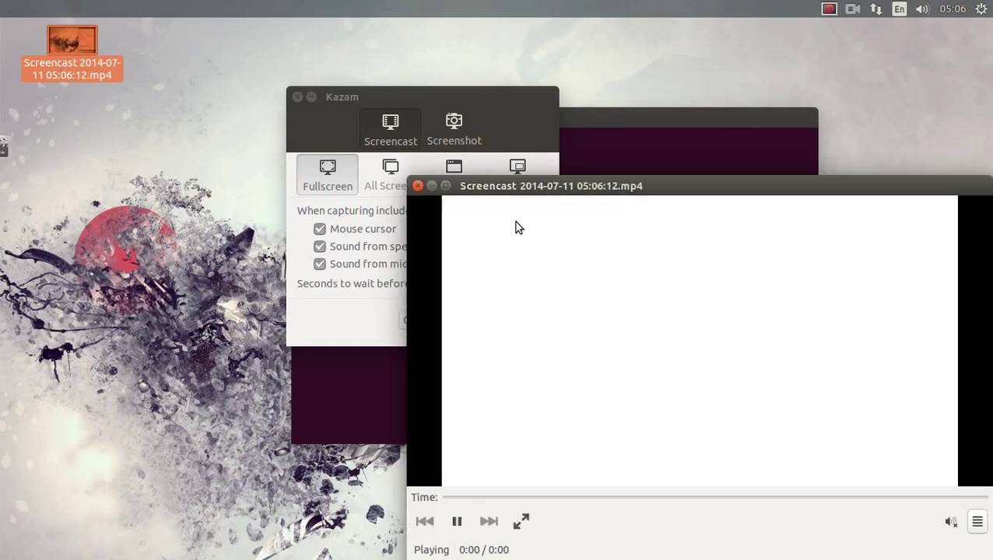
Stop viewing the screencast playback and place the Kazam and terminal windows side by side on the desktop
drag(584, 190, 287, 77)
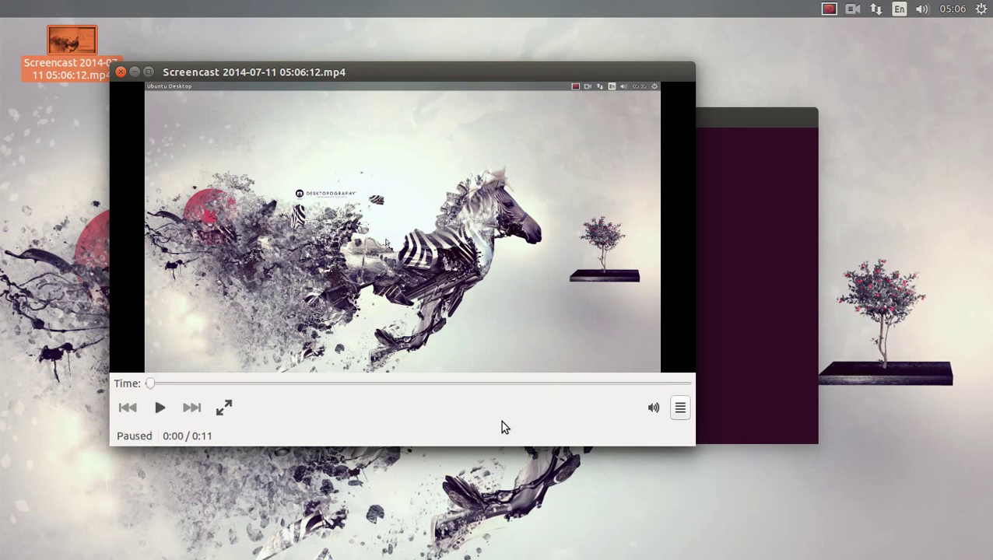
click(121, 73)
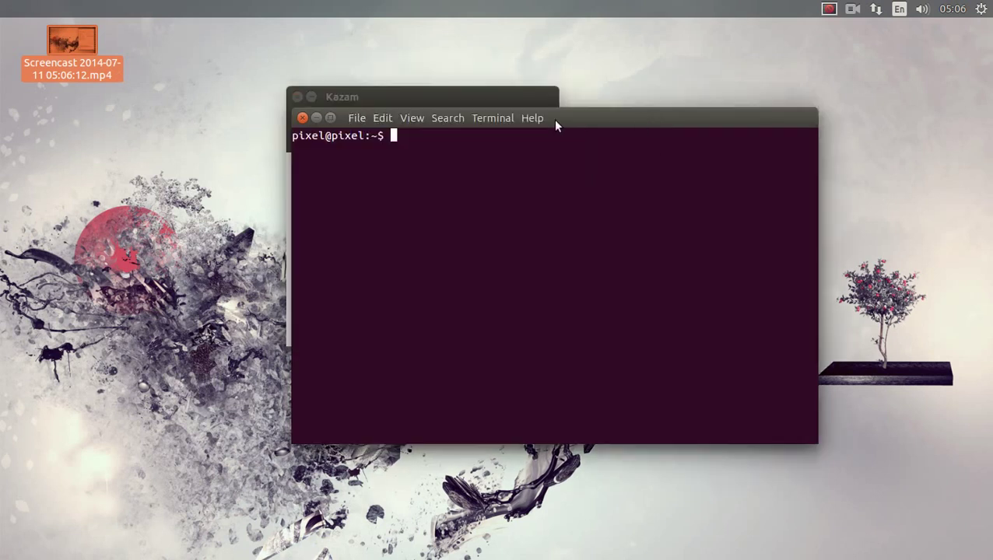
drag(394, 122, 609, 168)
drag(474, 101, 344, 79)
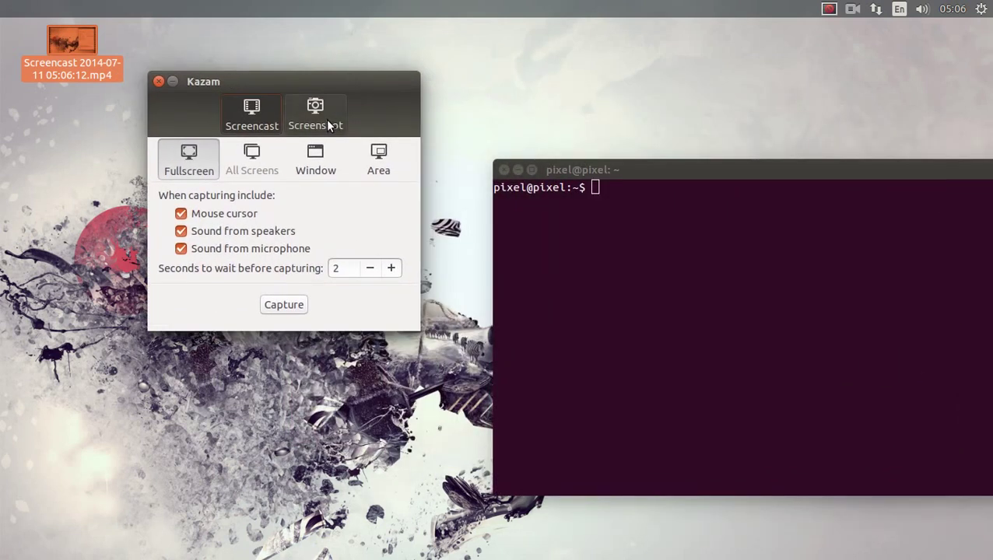
Take a window screenshot of the terminal after running ls in it, and save the PNG in the Pictures folder
click(326, 119)
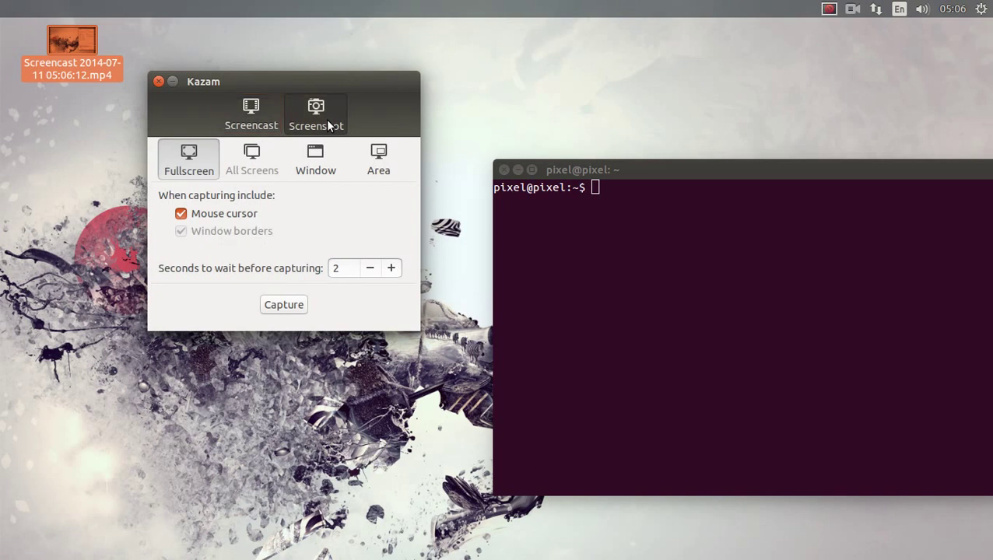
click(305, 173)
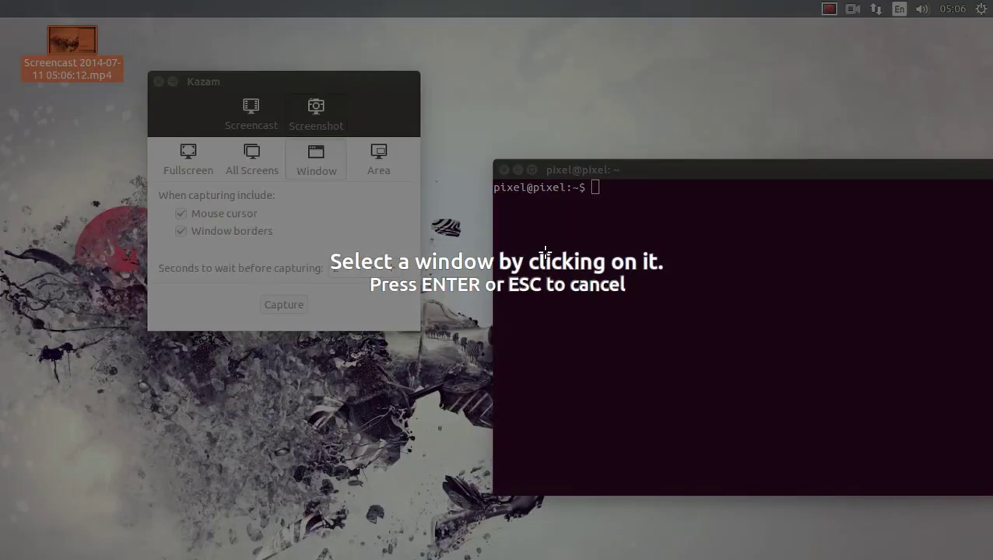
click(641, 263)
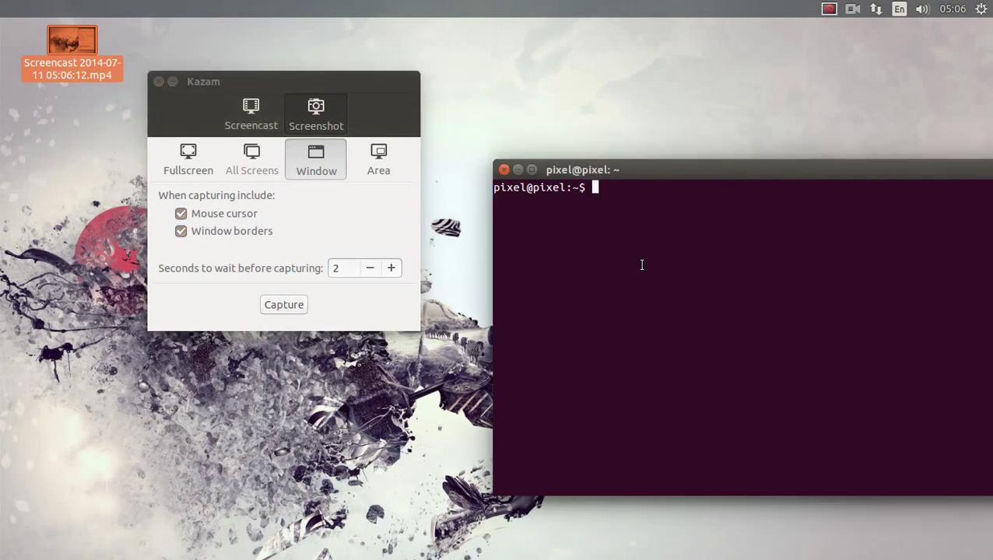
text(ls)
key(Return)
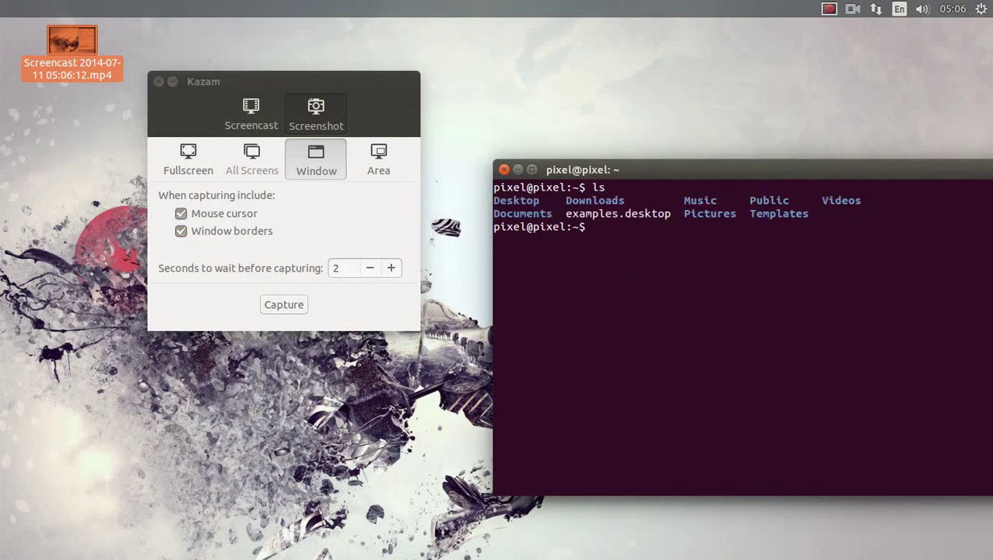
click(298, 304)
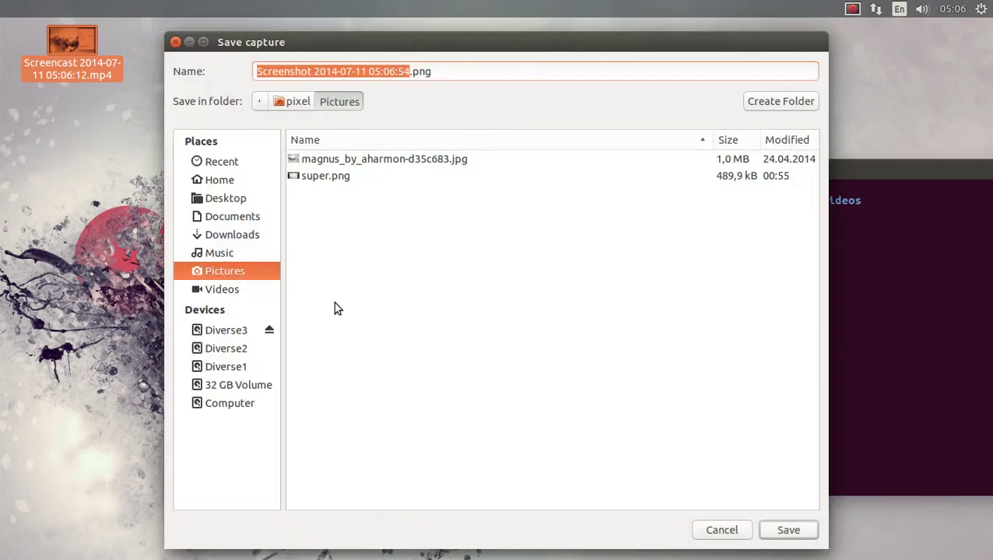
click(778, 530)
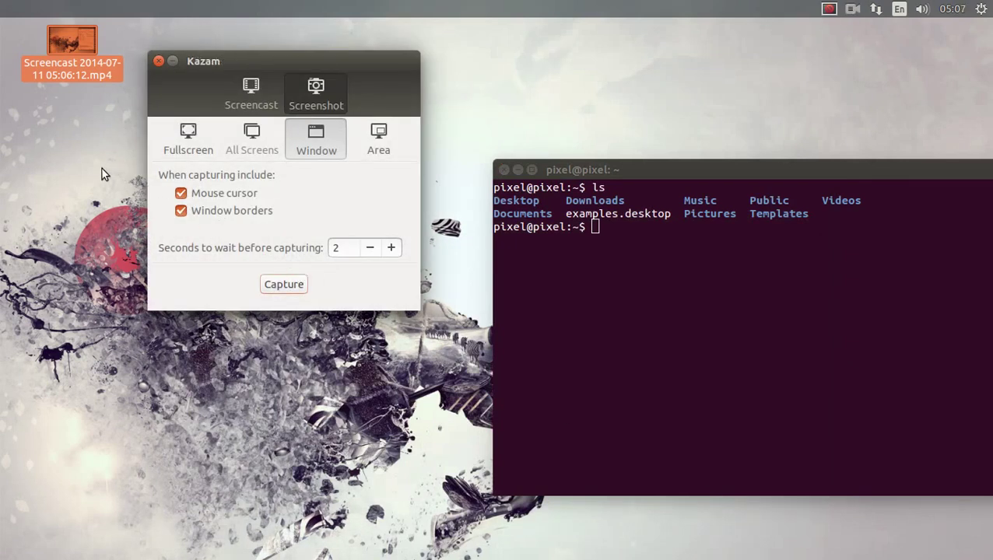
Play the saved screencast from the desktop again briefly and close the player
double_click(71, 51)
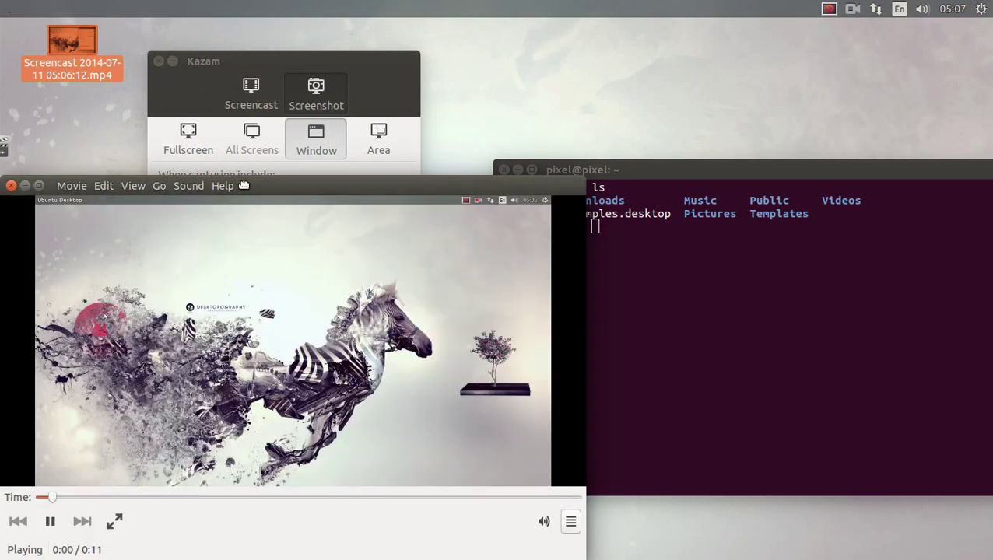
drag(242, 181, 286, 93)
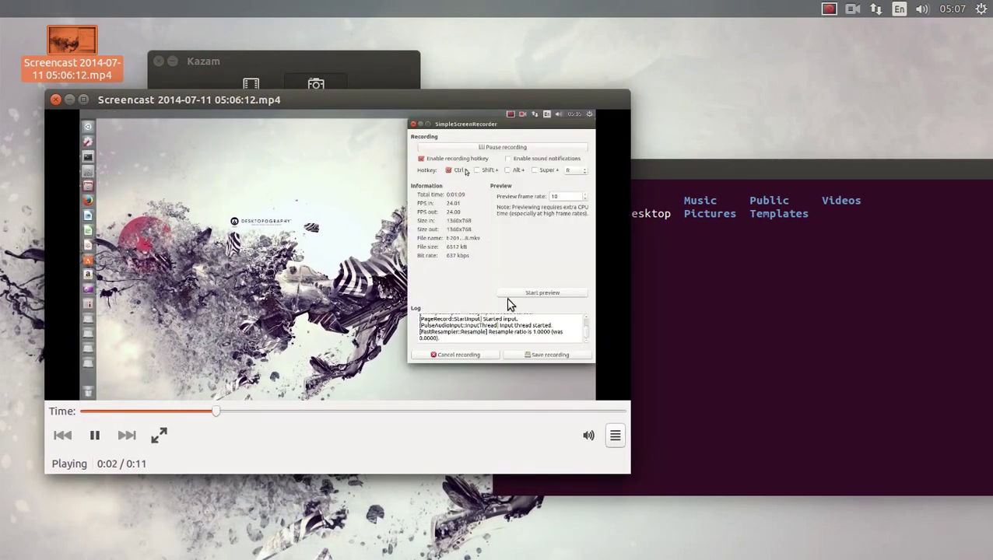
click(55, 98)
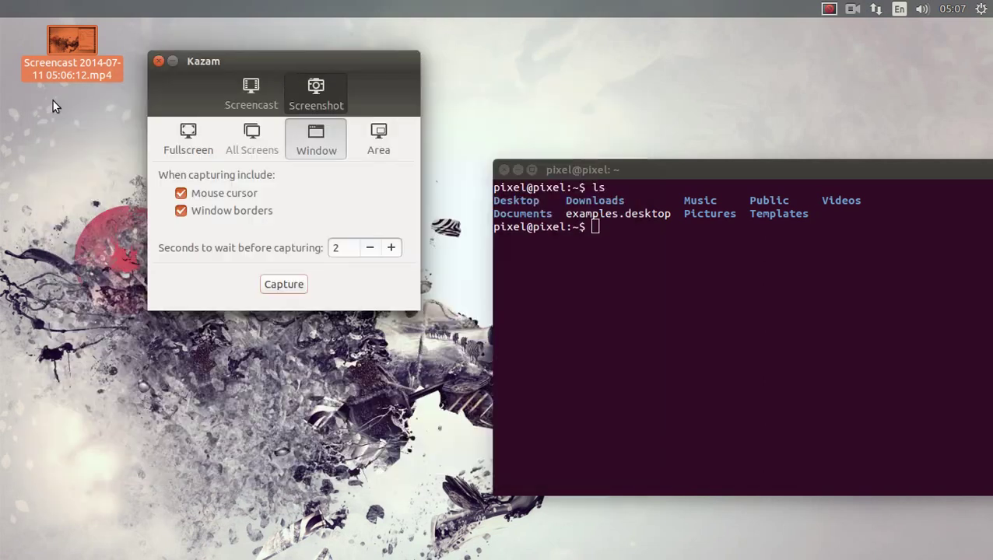
View the saved terminal screenshot from the Pictures folder, close the image and minimise the folder window
mouse_move(1, 117)
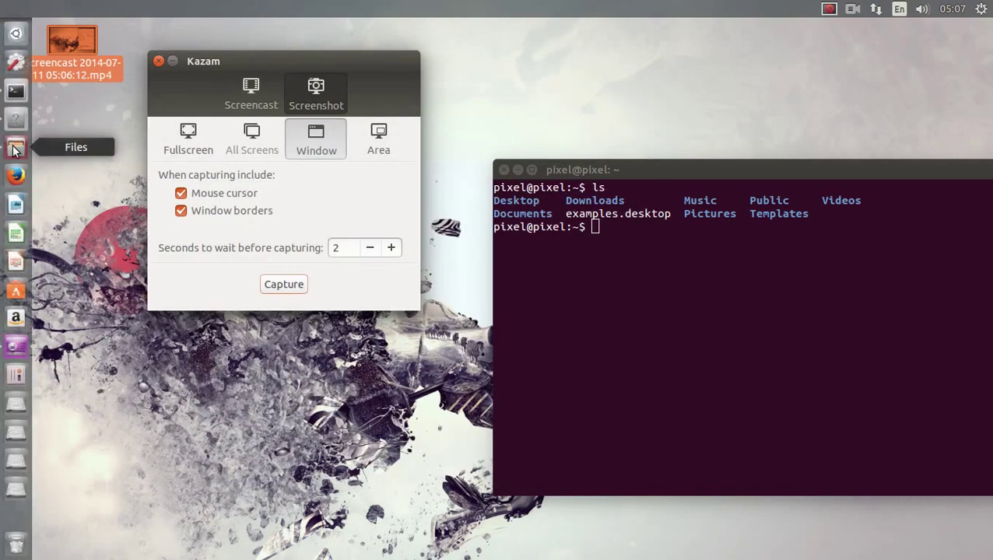
right_click(15, 148)
click(120, 198)
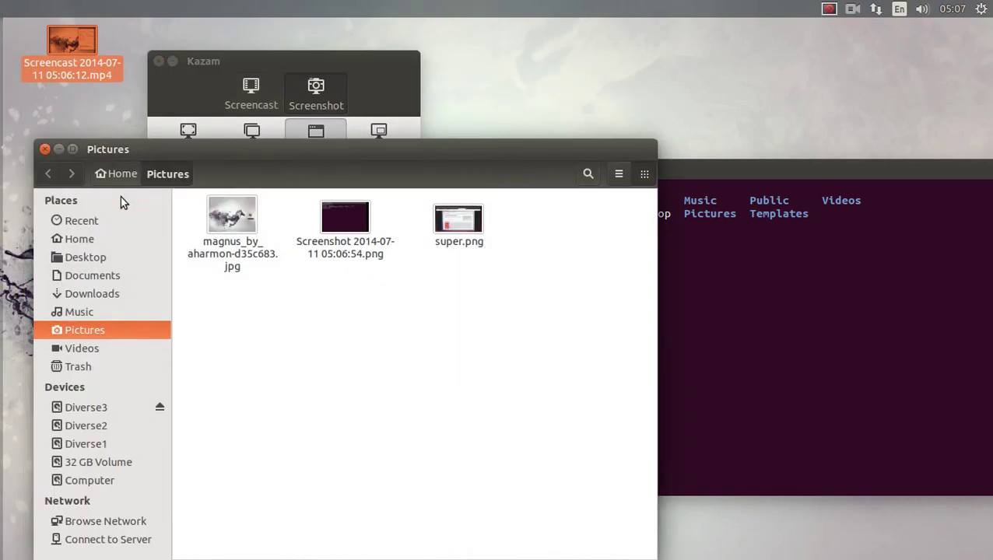
drag(269, 173, 269, 129)
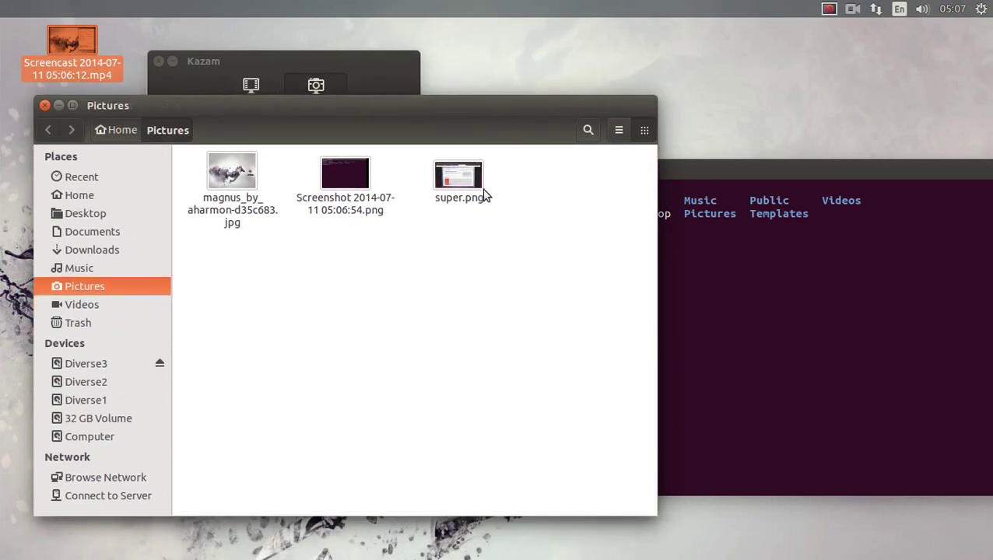
click(350, 176)
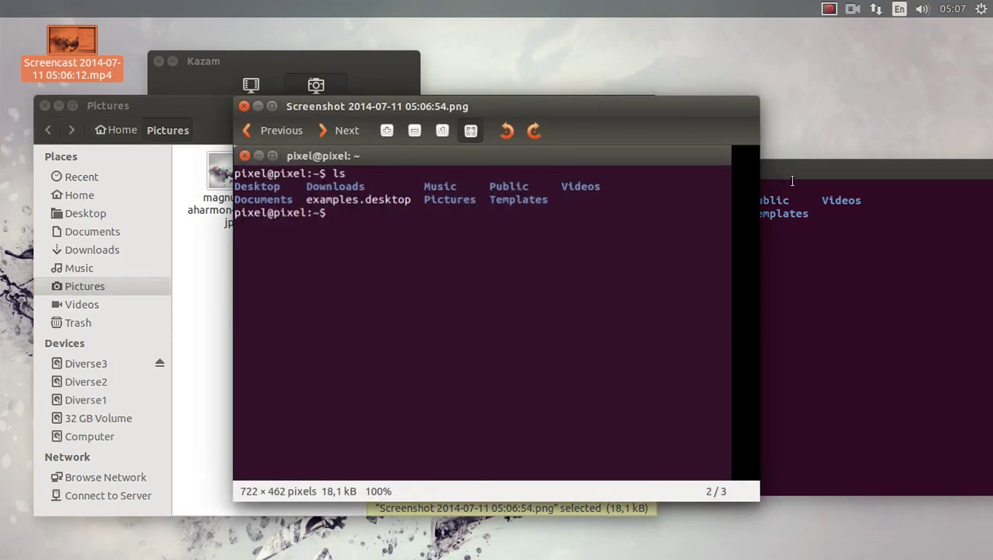
click(244, 106)
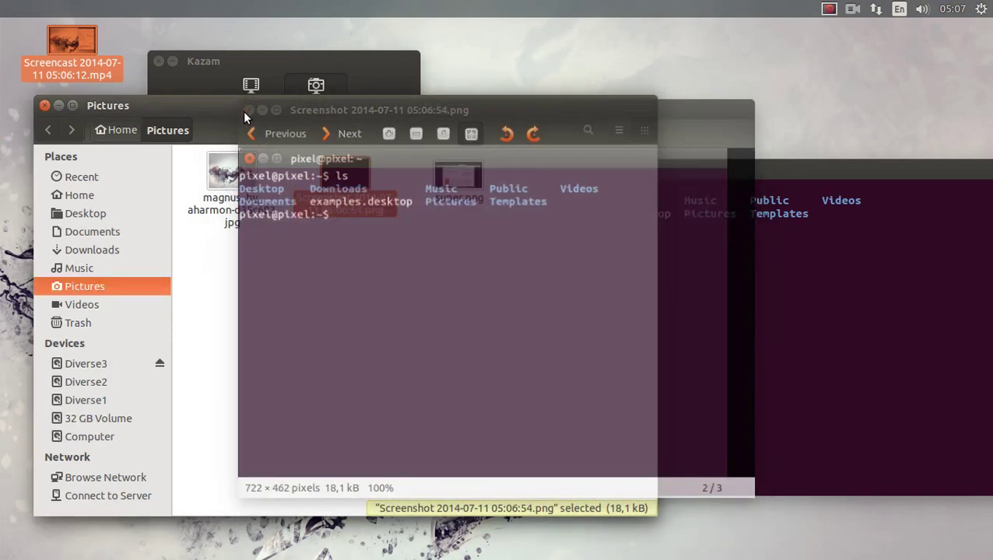
click(59, 107)
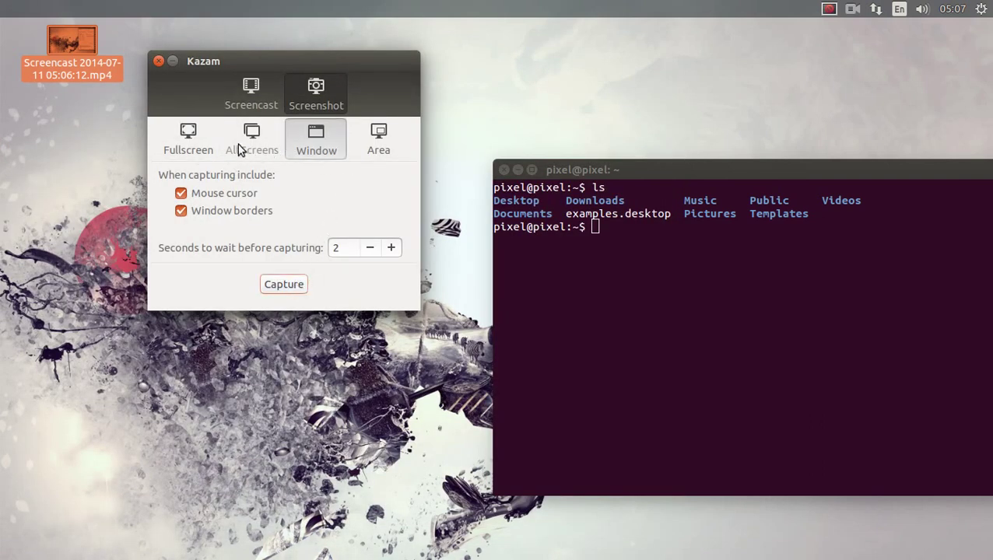
Take a fullscreen screenshot including the mouse cursor and save it in the Pictures folder
click(200, 144)
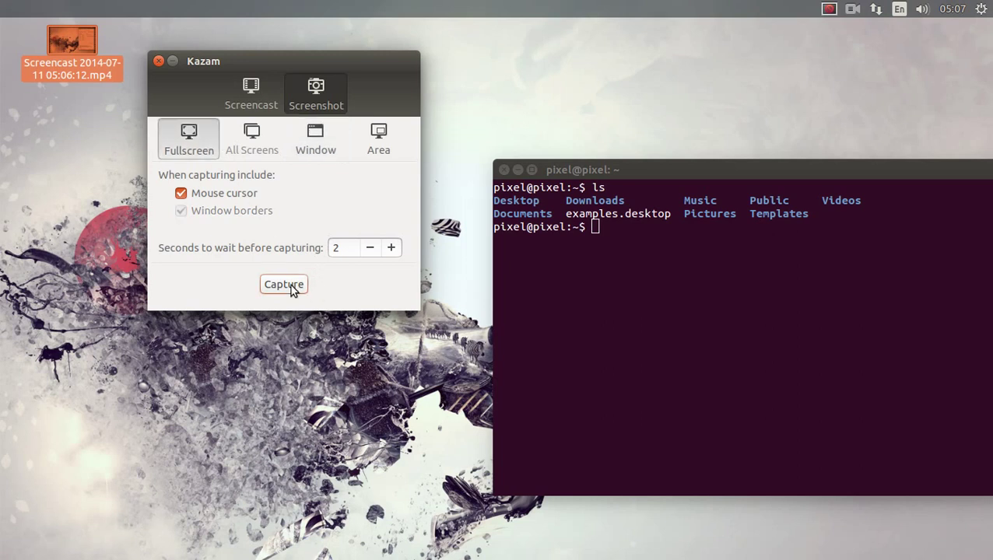
click(284, 285)
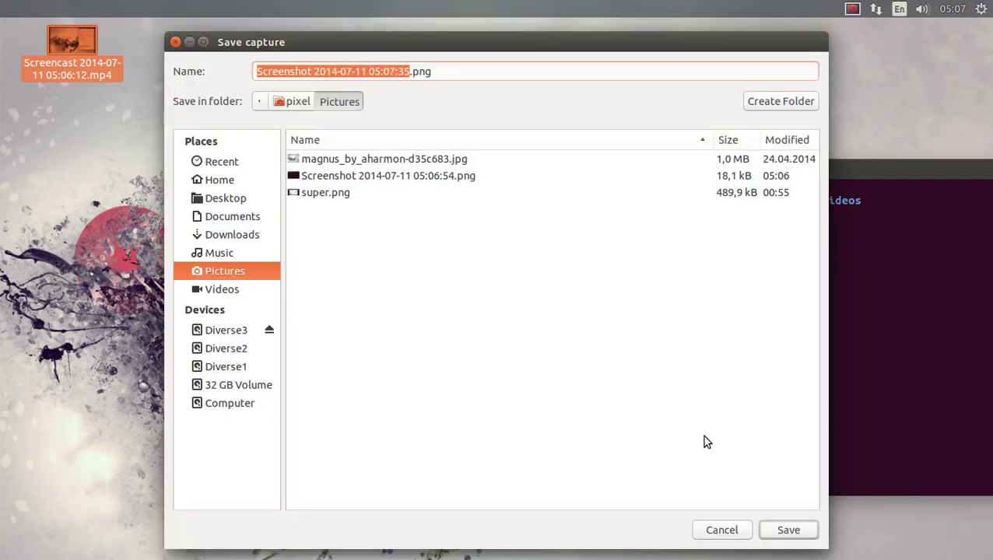
click(787, 536)
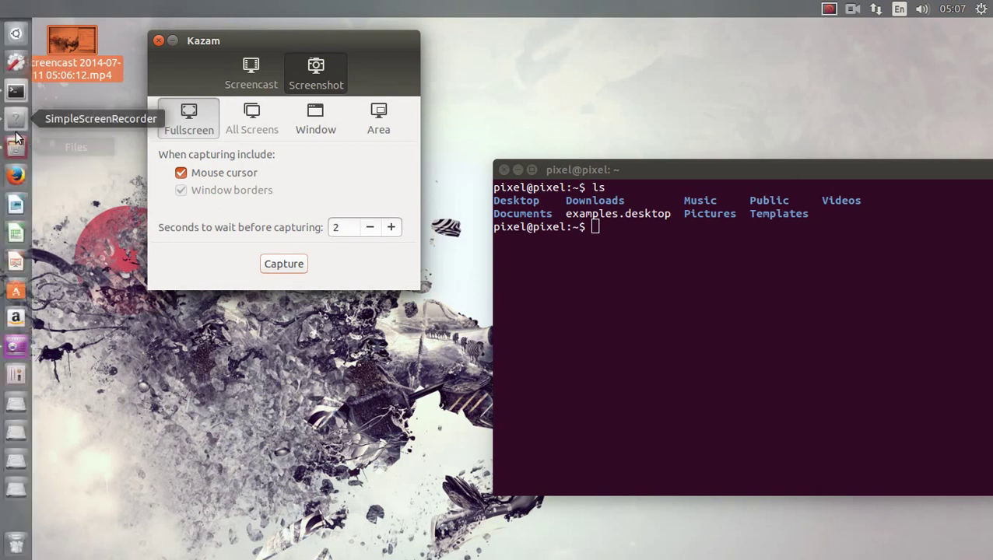
Inspect the new fullscreen screenshot from the Pictures folder at larger and smaller magnification, and close the image
click(15, 145)
click(15, 145)
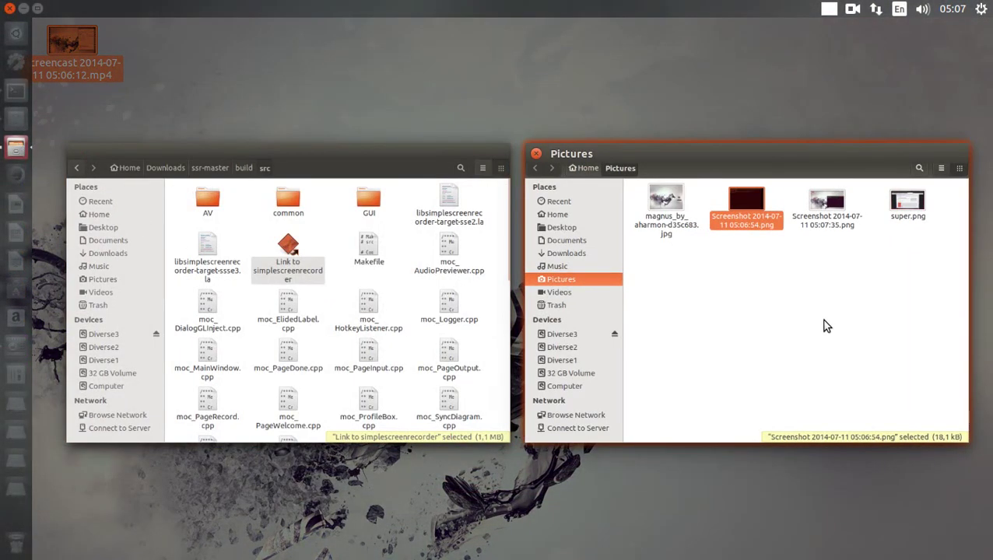
click(824, 325)
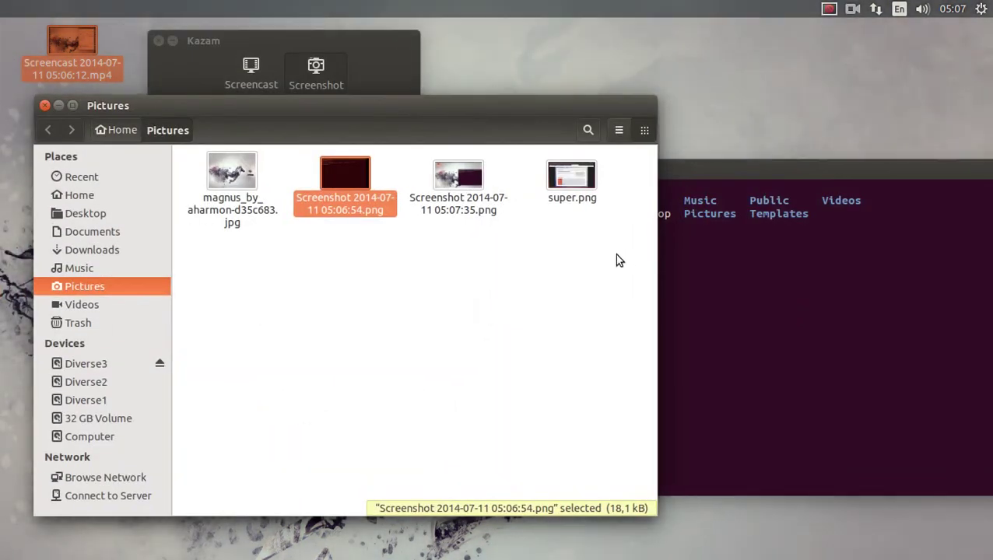
click(379, 257)
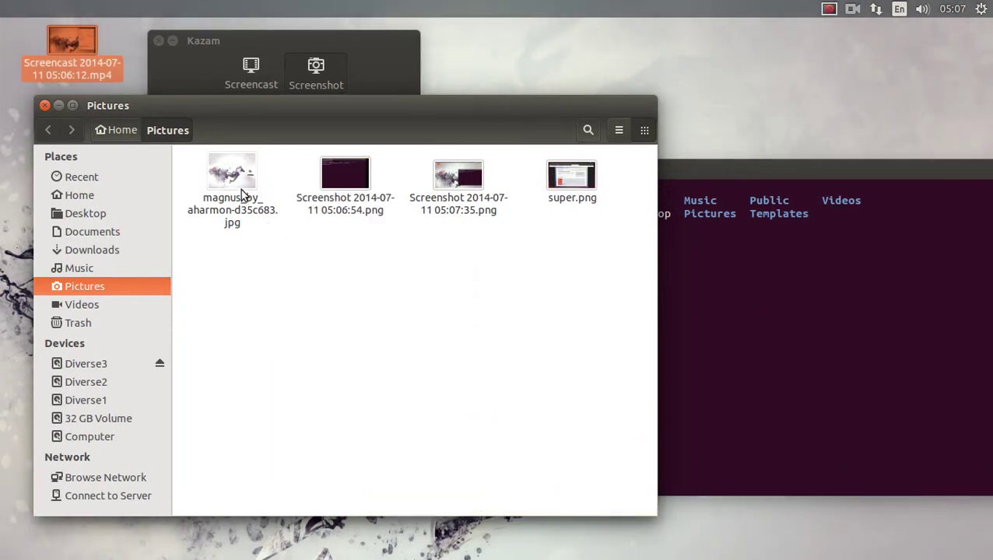
double_click(458, 176)
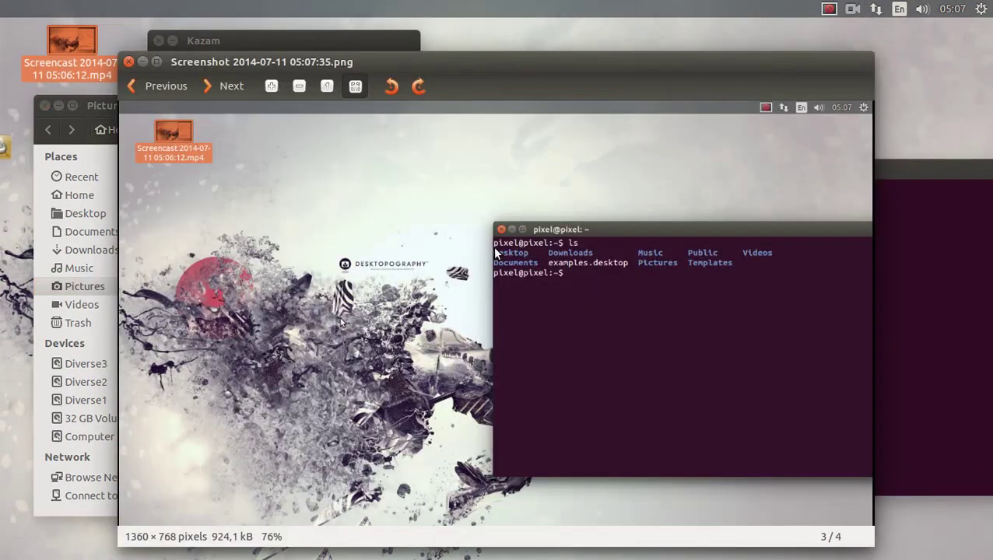
drag(442, 59, 424, 44)
scroll(451, 285, up, 3)
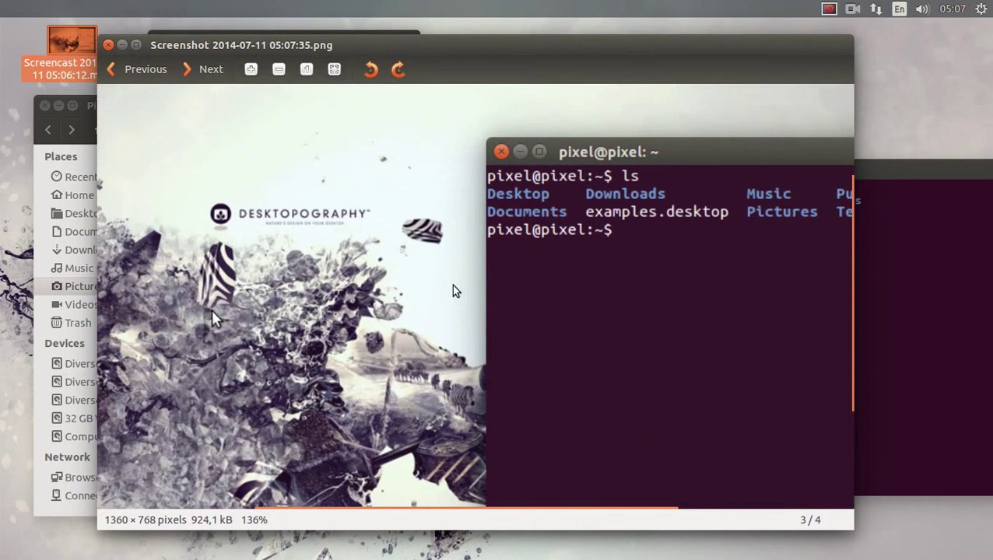
scroll(453, 286, down, 4)
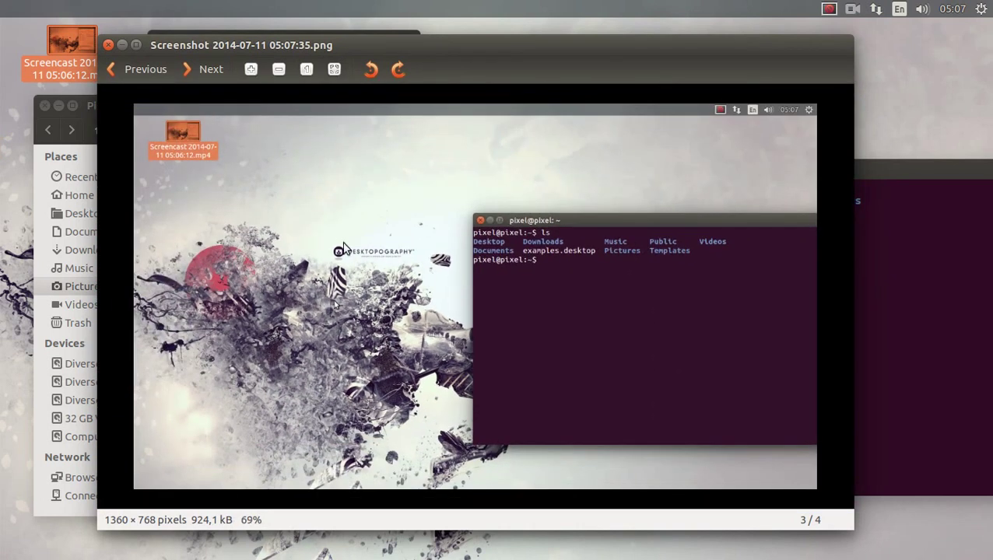
click(109, 45)
Close the terminal, minimise the Pictures folder window and move the Kazam window to the middle of the desktop
click(716, 184)
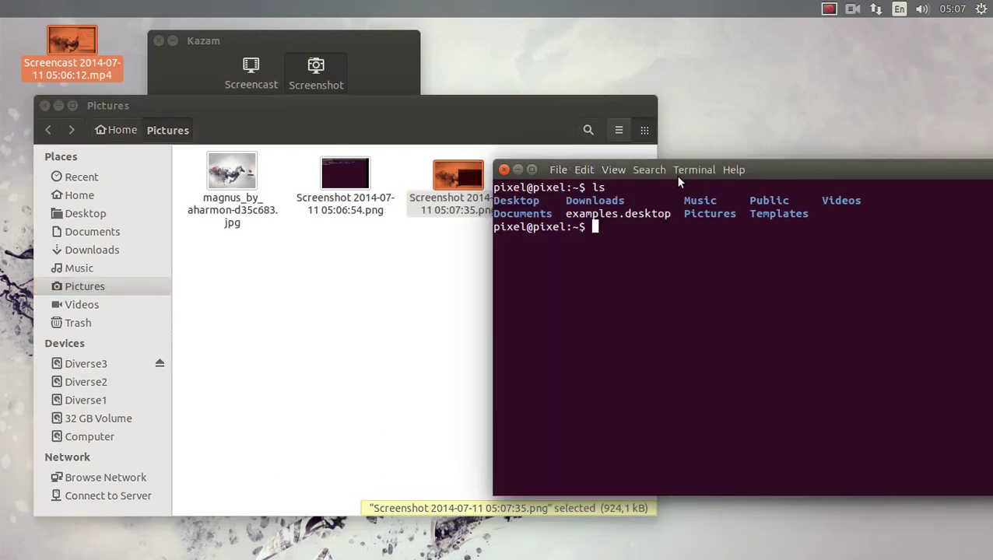
click(501, 168)
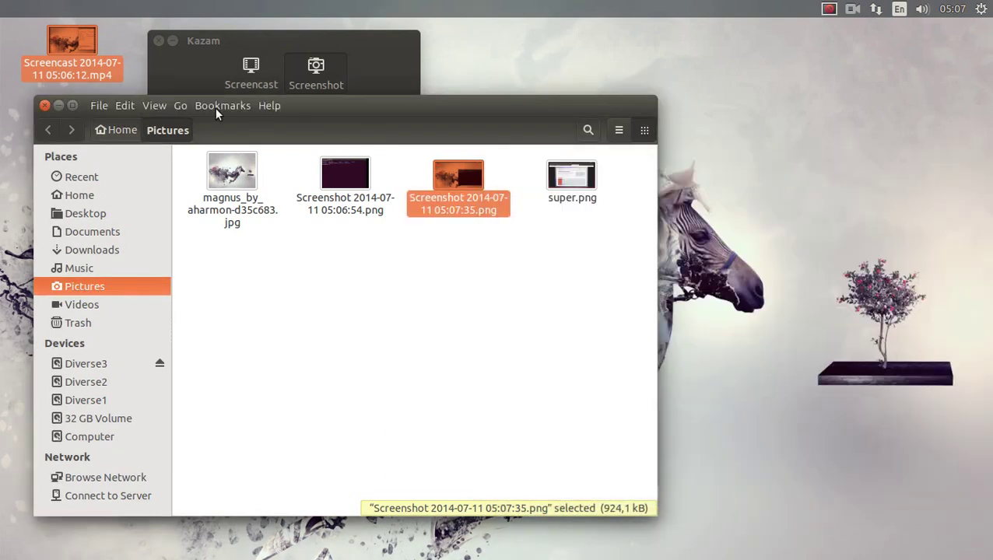
click(57, 107)
drag(303, 41, 552, 114)
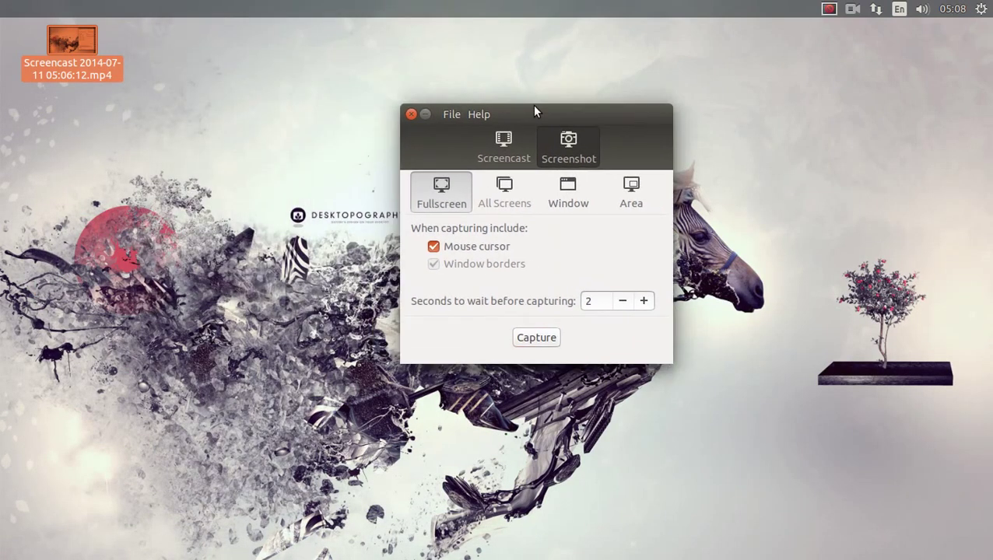
Switch the screenshot mode to Area and confirm a large rectangle across the middle of the desktop as the capture region
click(647, 200)
drag(1, 0, 281, 190)
drag(256, 155, 373, 267)
drag(4, 14, 248, 45)
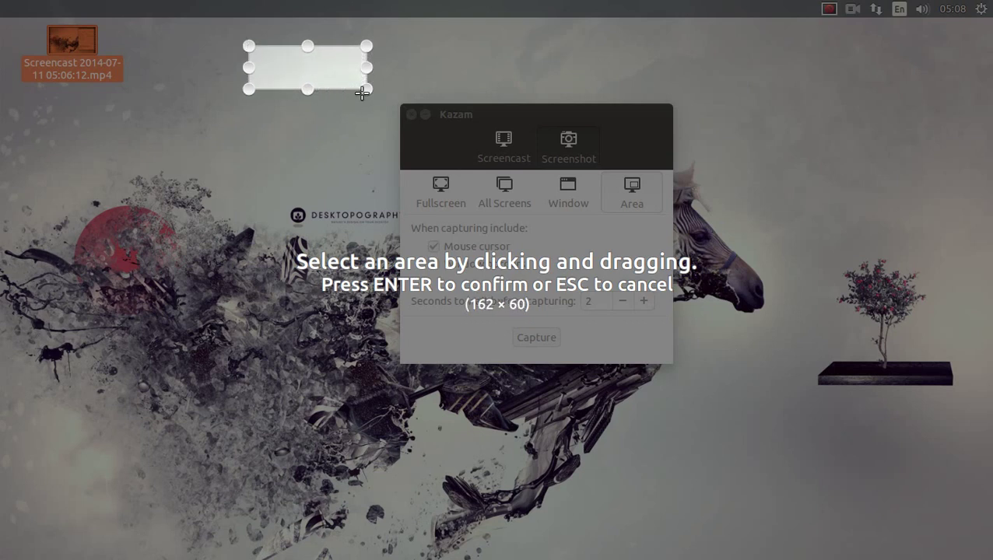
drag(363, 82, 796, 415)
key(Return)
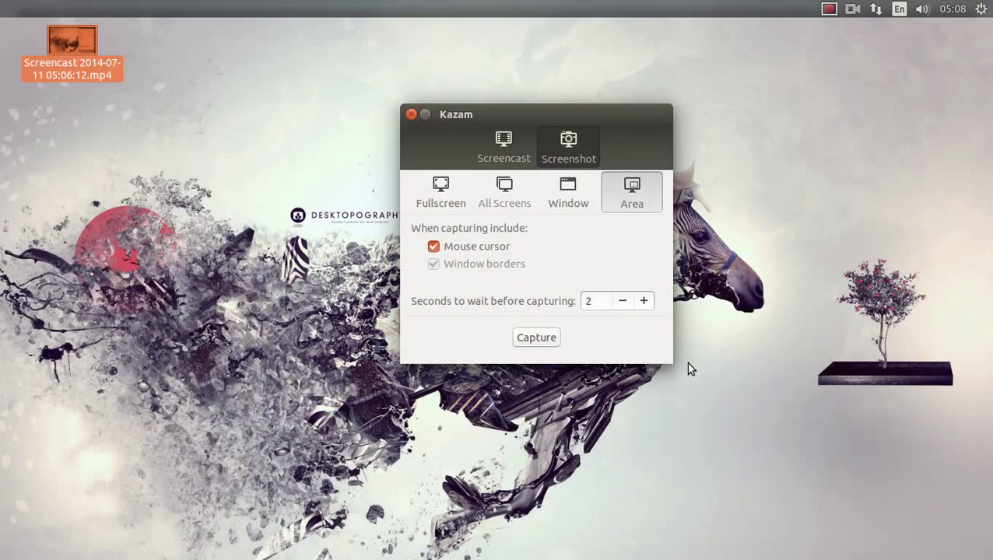
View the About information for Kazam and quit the program
click(479, 115)
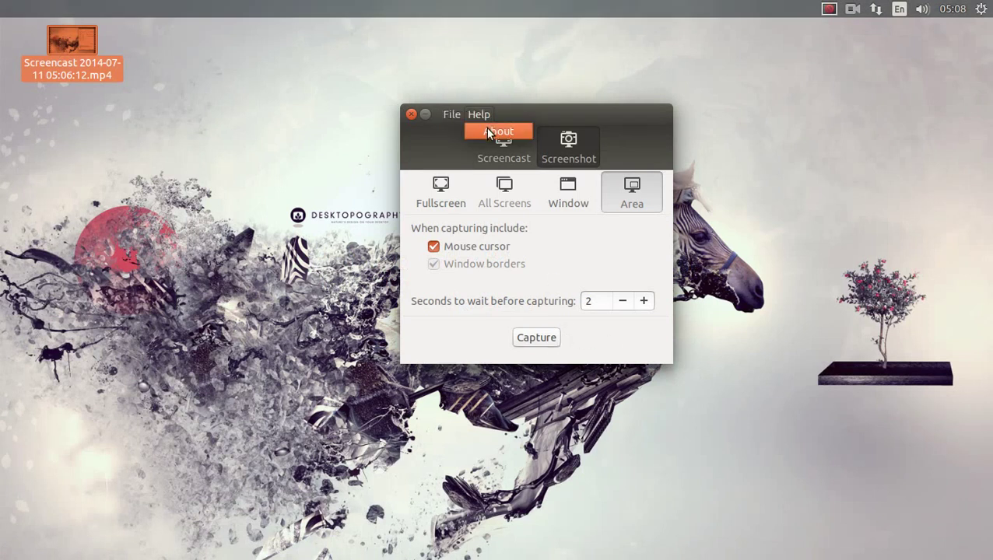
click(485, 129)
drag(504, 179, 561, 101)
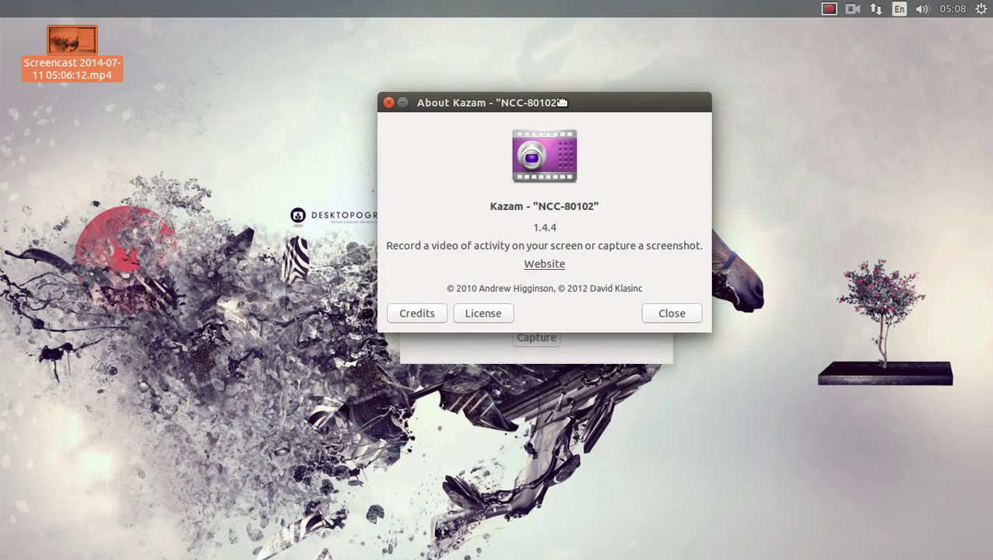
click(852, 9)
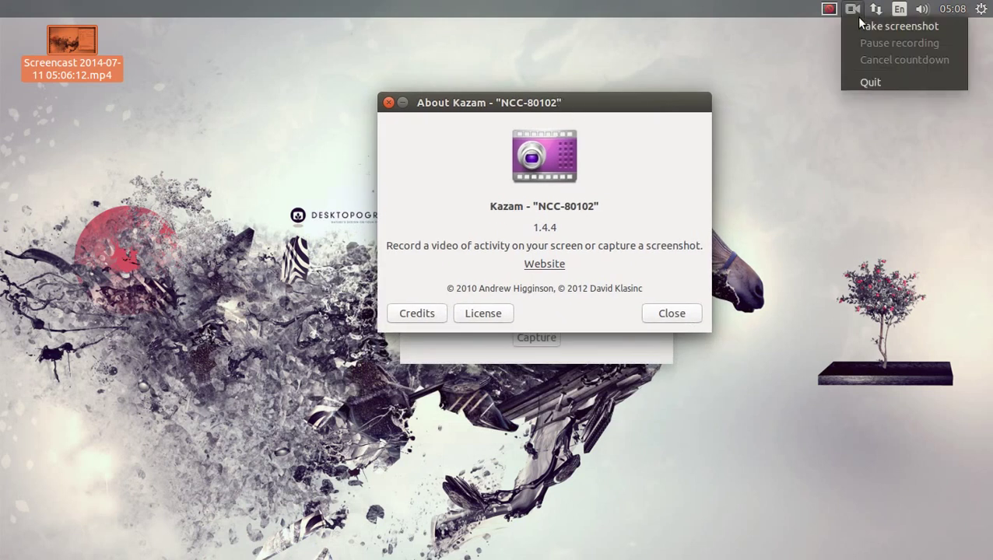
click(881, 82)
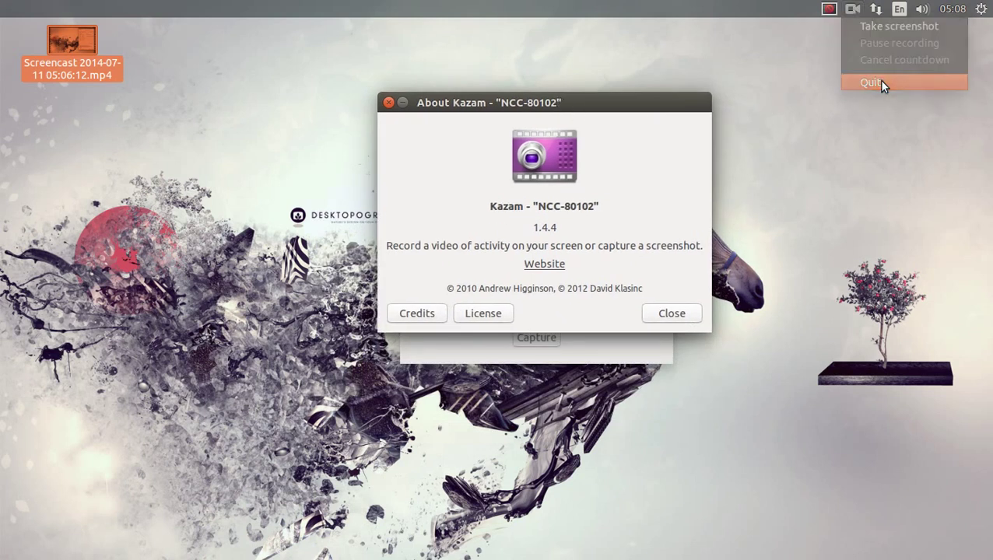